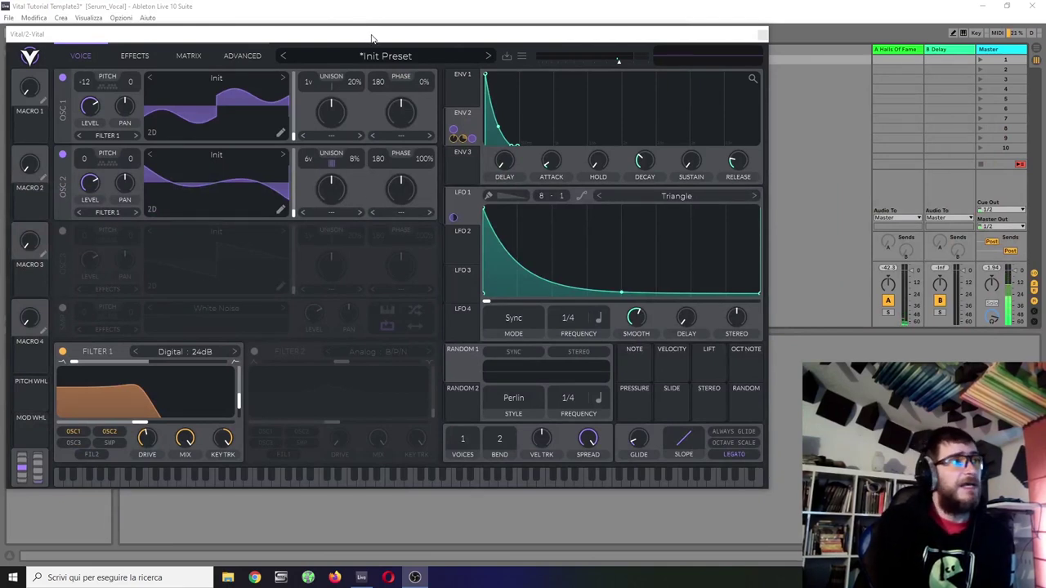
# - Move the Vital window to the right side and show the track's MIDI clip notes
pyautogui.moveTo(377, 36); pyautogui.dragTo(394, 88)
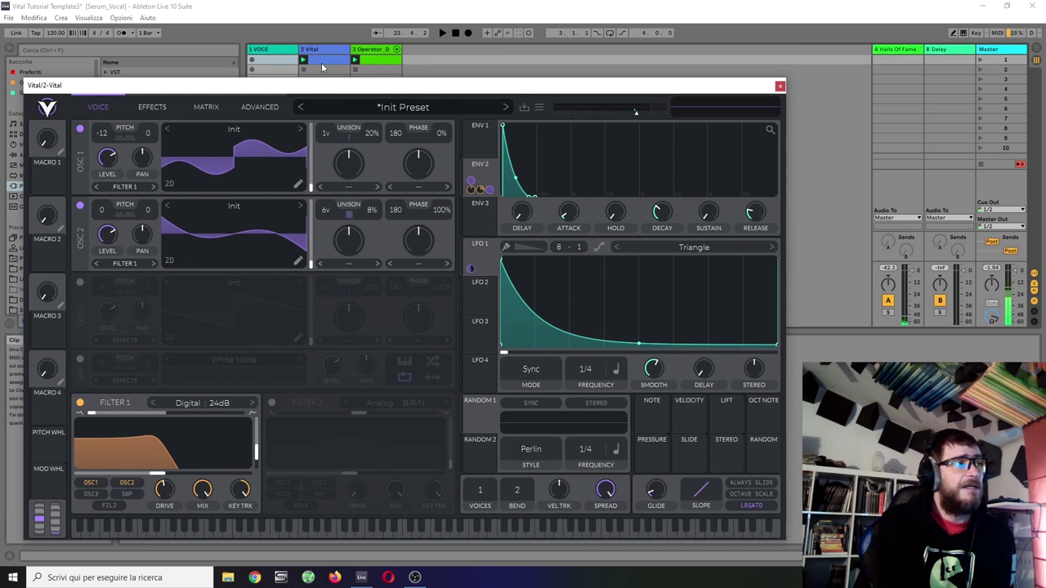
pyautogui.moveTo(373, 89); pyautogui.dragTo(875, 76)
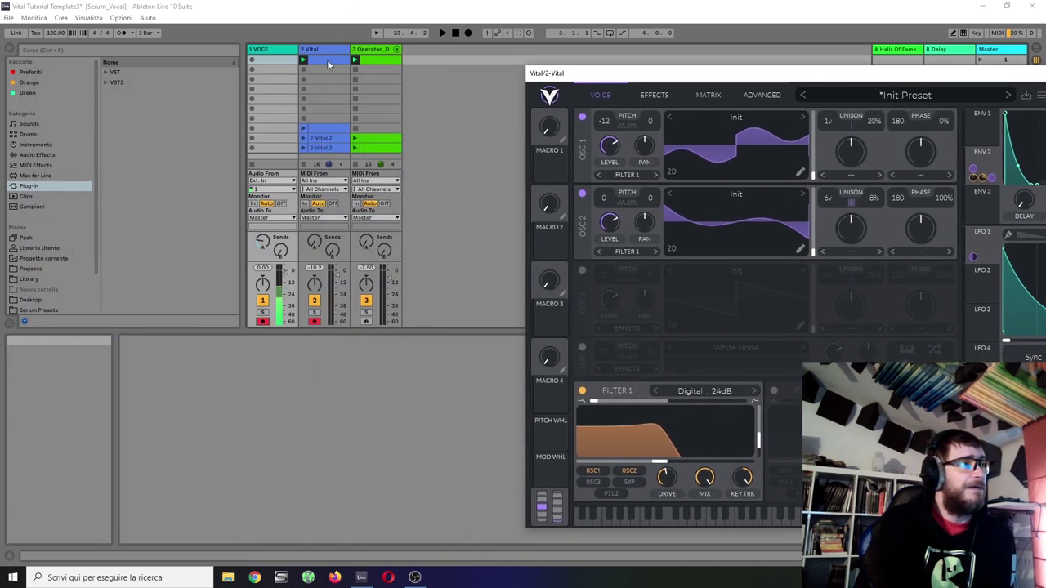
pyautogui.click(329, 61)
pyautogui.hotkey('ctrl', 'alt', 'p')
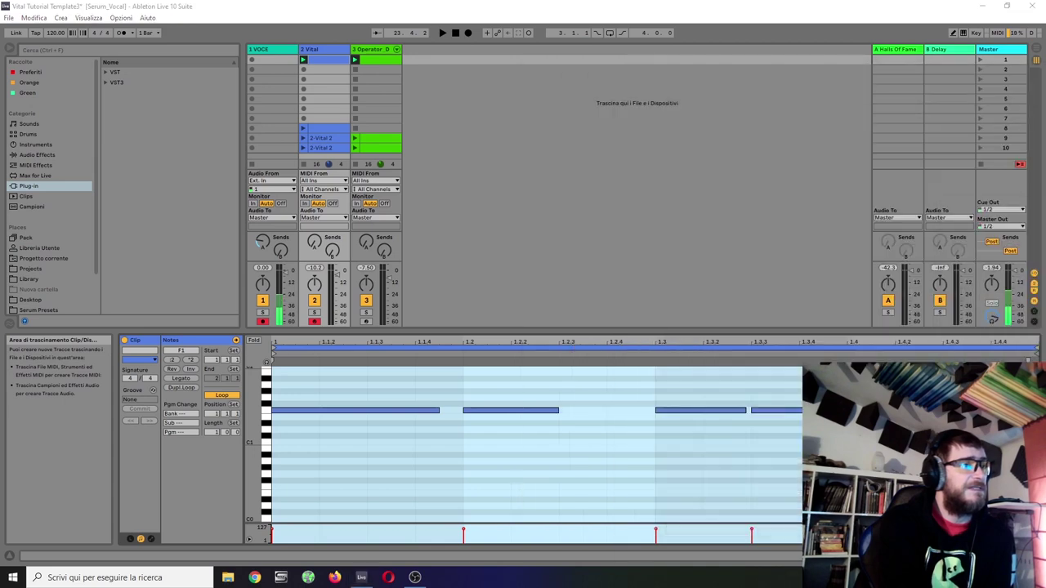
pyautogui.hotkey('ctrl', 'alt', 'p')
pyautogui.moveTo(411, 67); pyautogui.dragTo(417, 100)
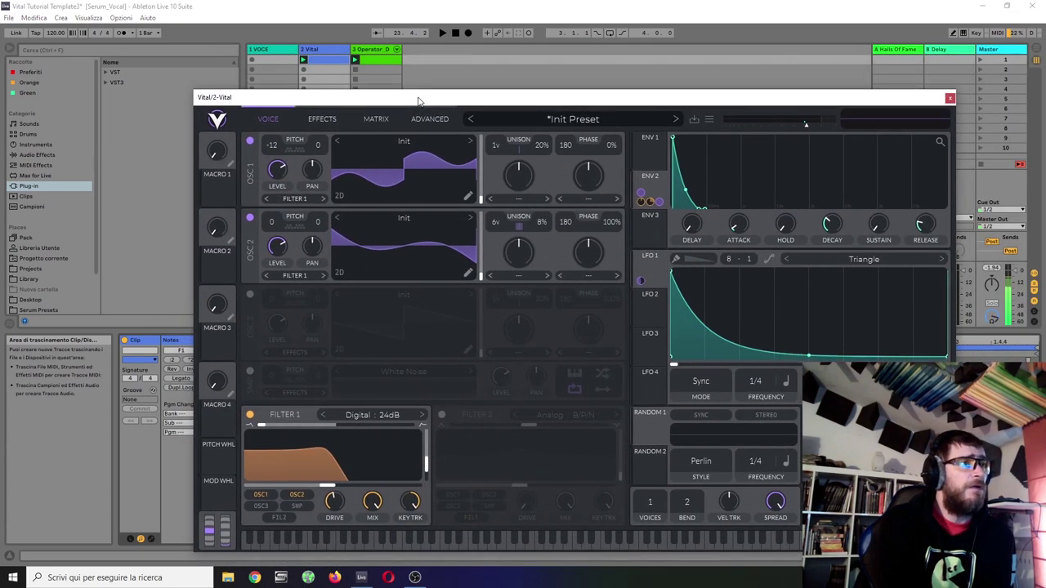
# - Play the first scene to audition the current patch, then stop playback
pyautogui.click(980, 60)
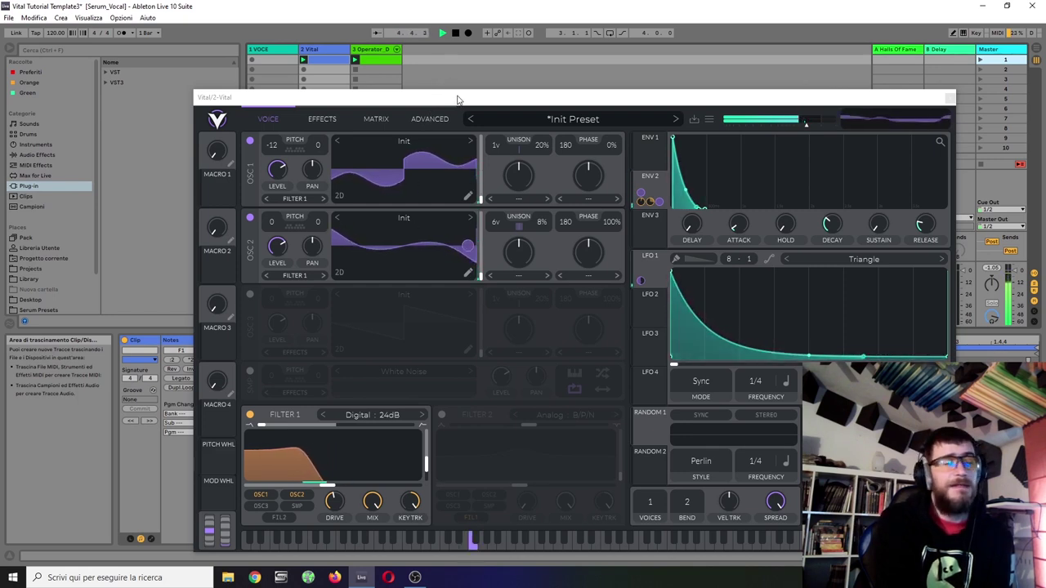
pyautogui.click(456, 33)
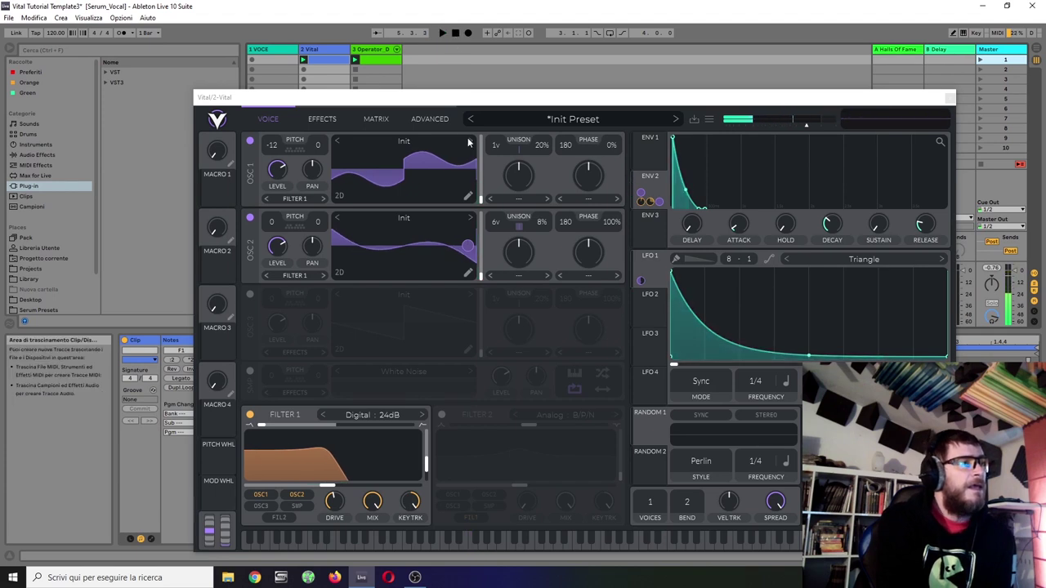
pyautogui.click(572, 121)
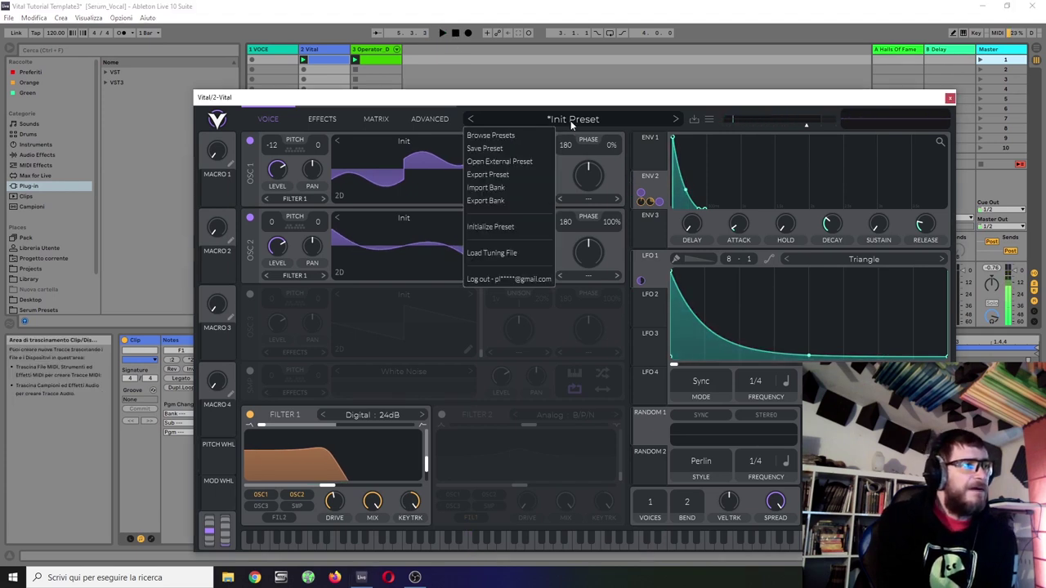
# - Initialize the patch, then enable OSC 2 with 6 unison voices at 12% detune, OSC 1 at -12
pyautogui.click(500, 229)
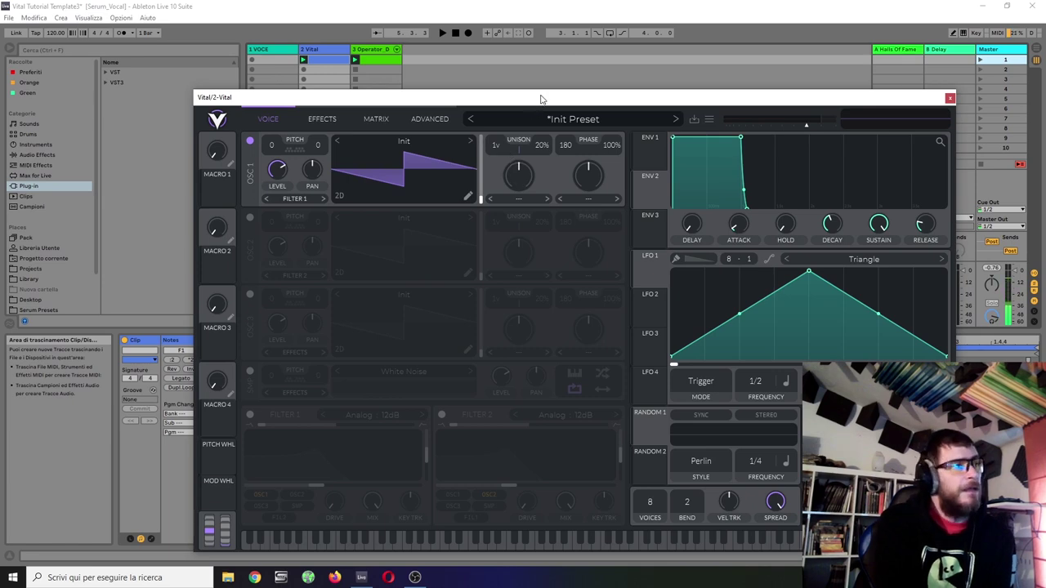
pyautogui.moveTo(541, 96)
pyautogui.mouseDown()
pyautogui.moveTo(544, 75)
pyautogui.moveTo(537, 83)
pyautogui.mouseUp()
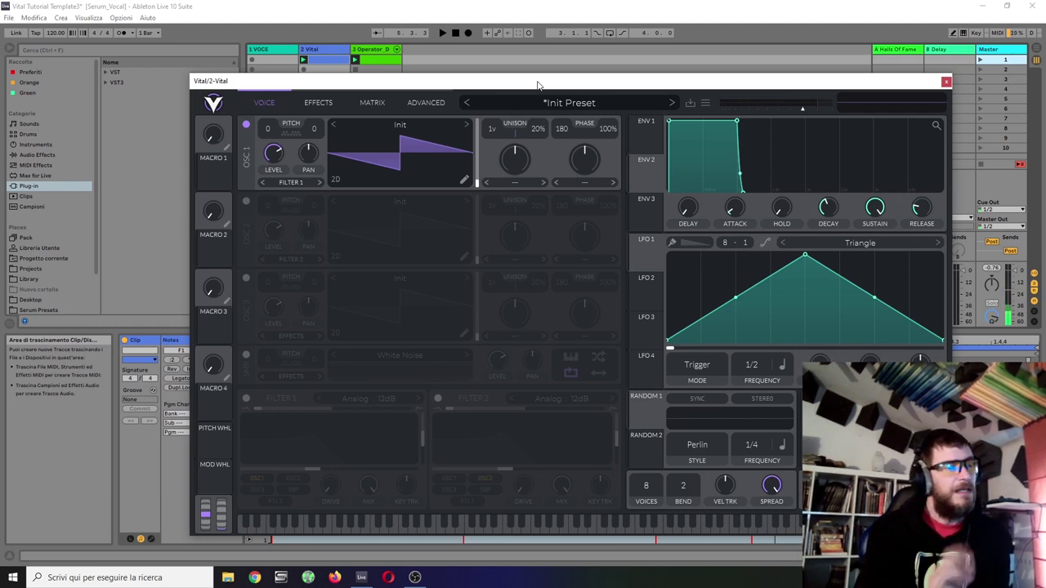
pyautogui.click(245, 202)
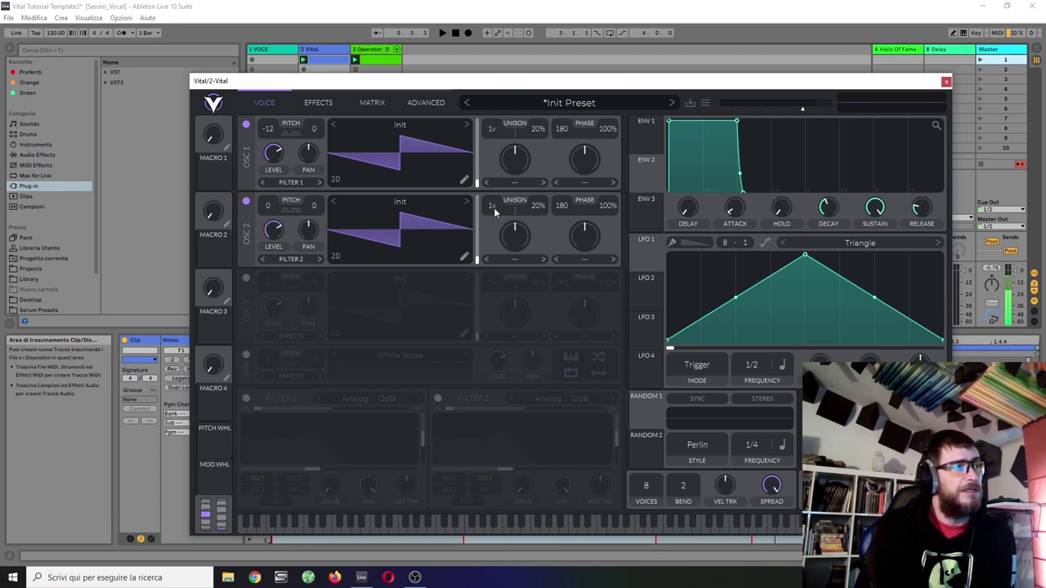
pyautogui.moveTo(494, 211); pyautogui.dragTo(495, 200)
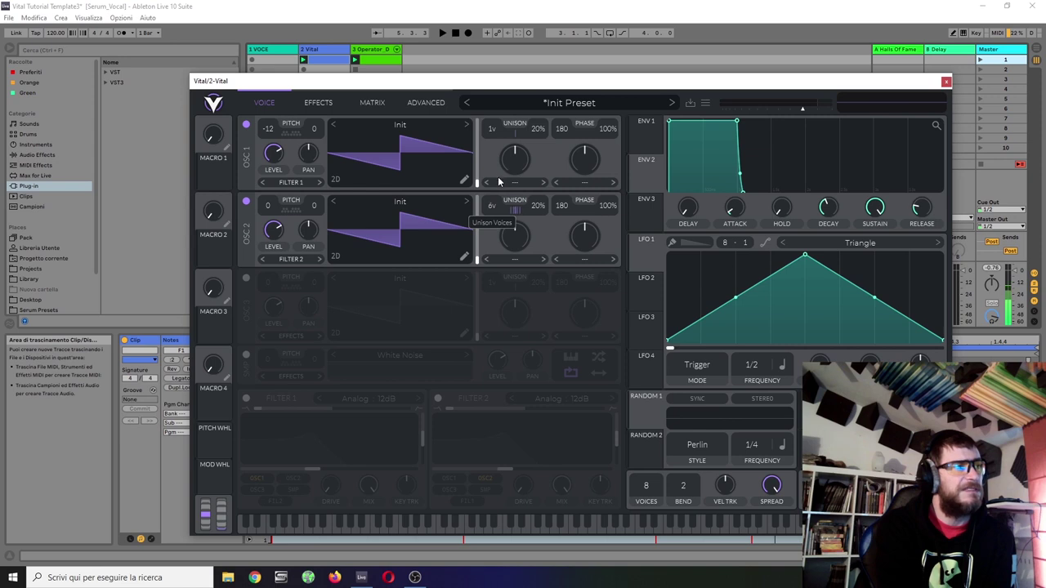
pyautogui.scroll(2, 534, 212)
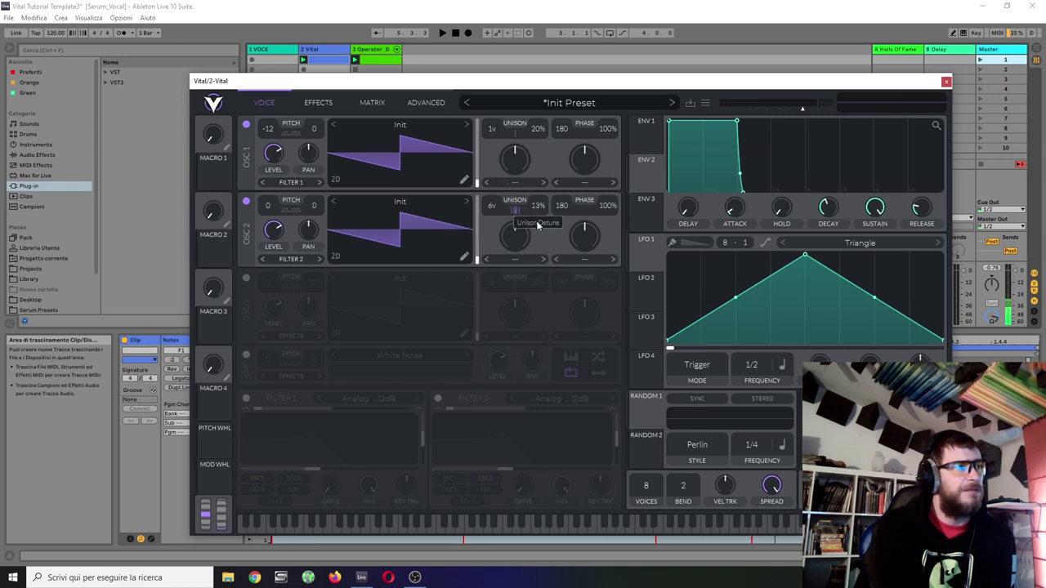
pyautogui.scroll(-1, 538, 227)
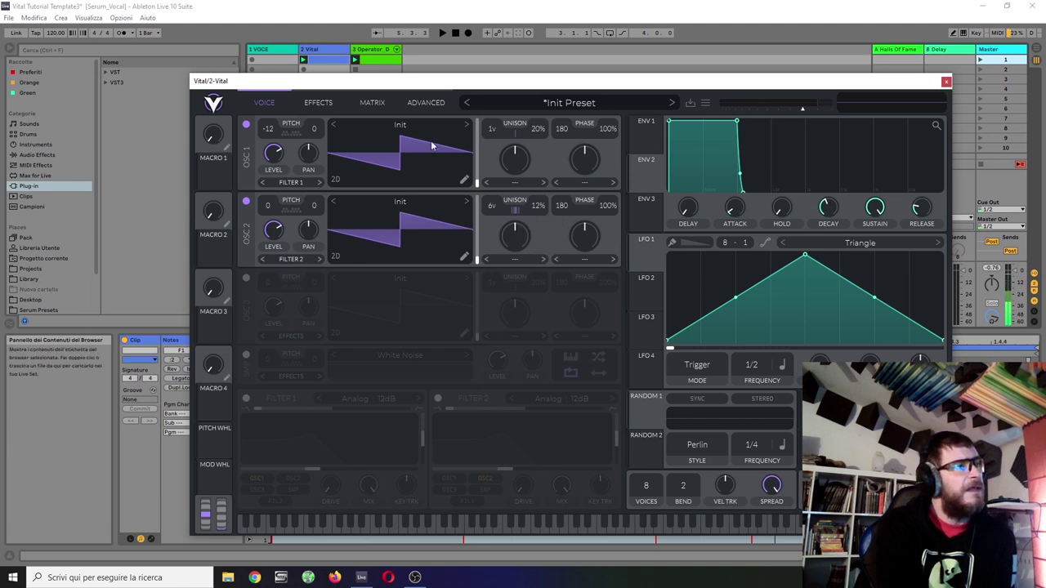
# - Redraw OSC 1's wave as a square: flat low first half, flat high second half
pyautogui.click(464, 182)
pyautogui.moveTo(200, 280)
pyautogui.mouseDown()
pyautogui.moveTo(572, 278)
pyautogui.moveTo(572, 124)
pyautogui.moveTo(694, 121)
pyautogui.mouseUp()
pyautogui.moveTo(937, 127); pyautogui.dragTo(942, 125)
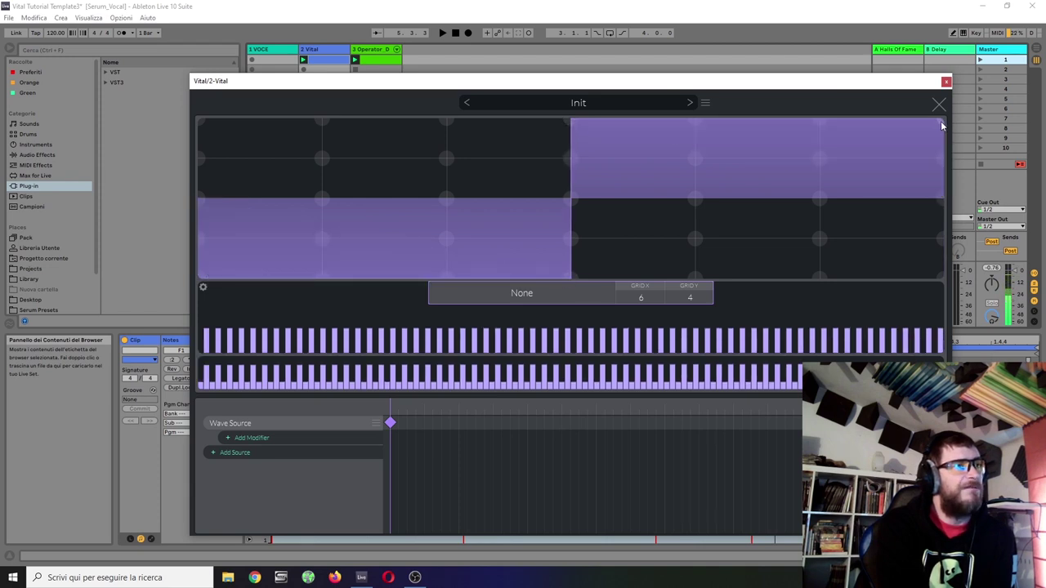
pyautogui.click(939, 107)
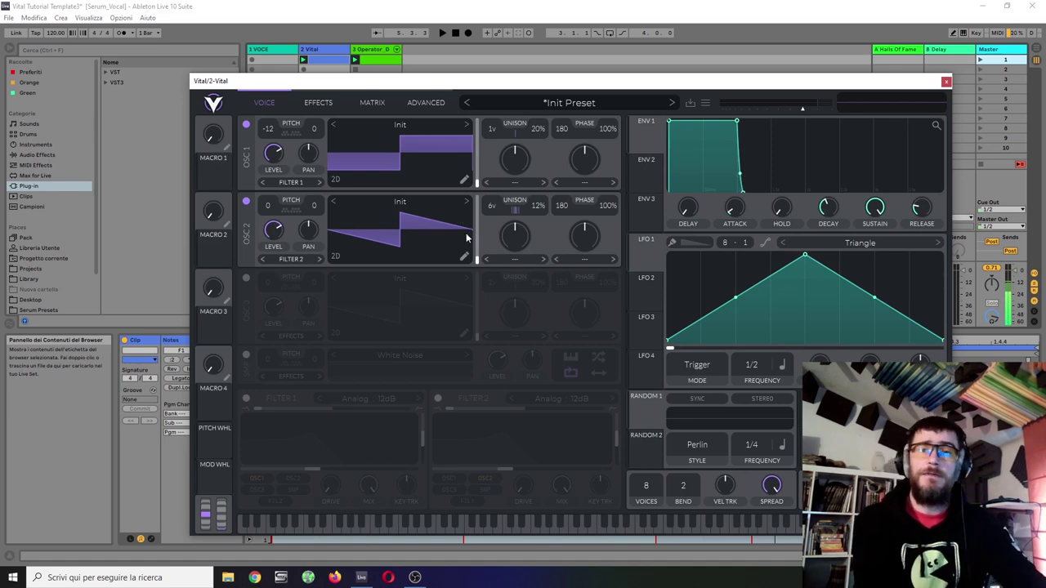
pyautogui.moveTo(553, 85); pyautogui.dragTo(388, 49)
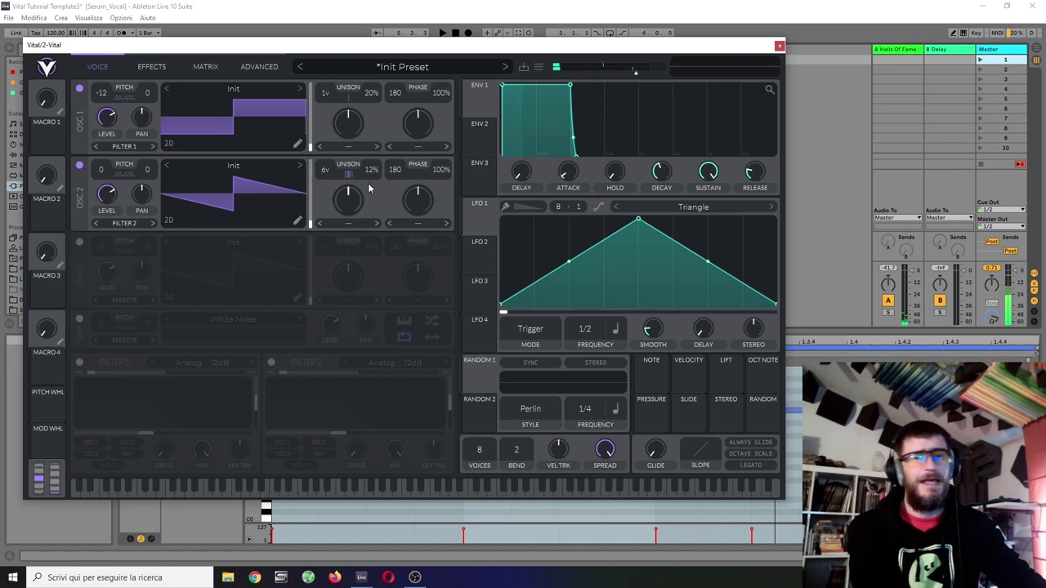
# - Play the first scene to audition the two-oscillator sound, then stop
pyautogui.moveTo(373, 52); pyautogui.dragTo(397, 113)
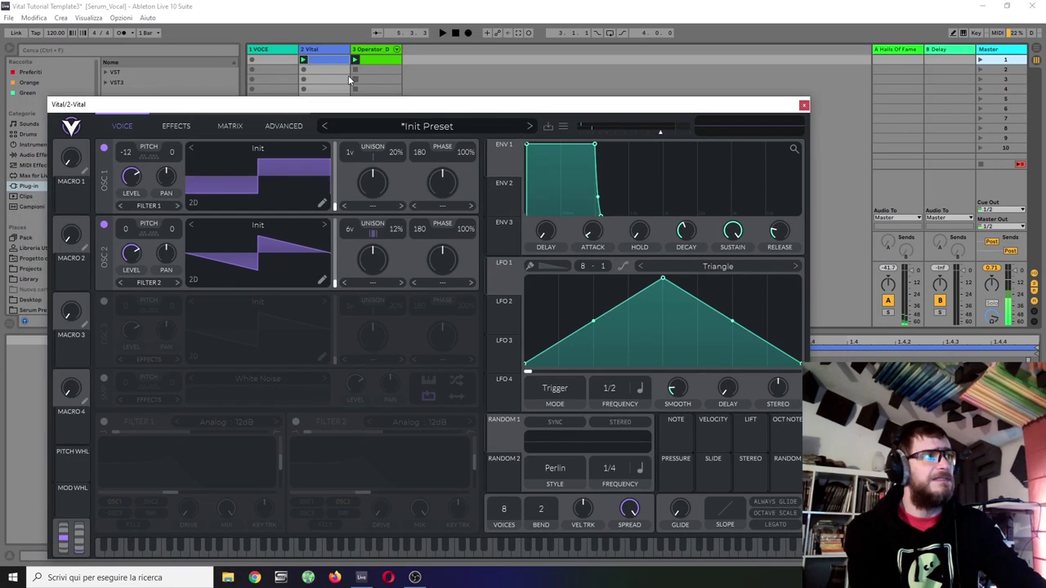
pyautogui.click(981, 61)
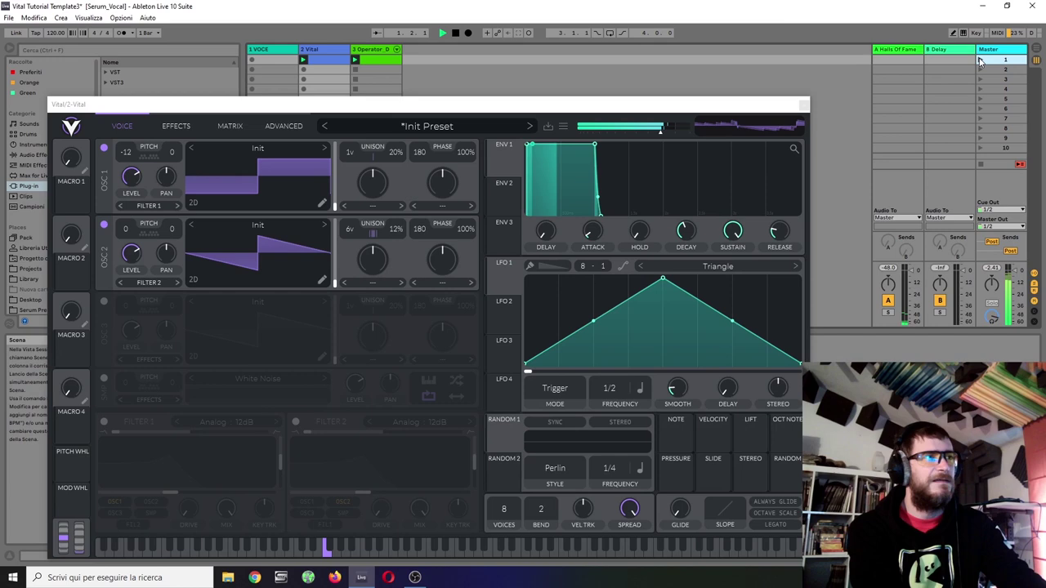
pyautogui.click(456, 34)
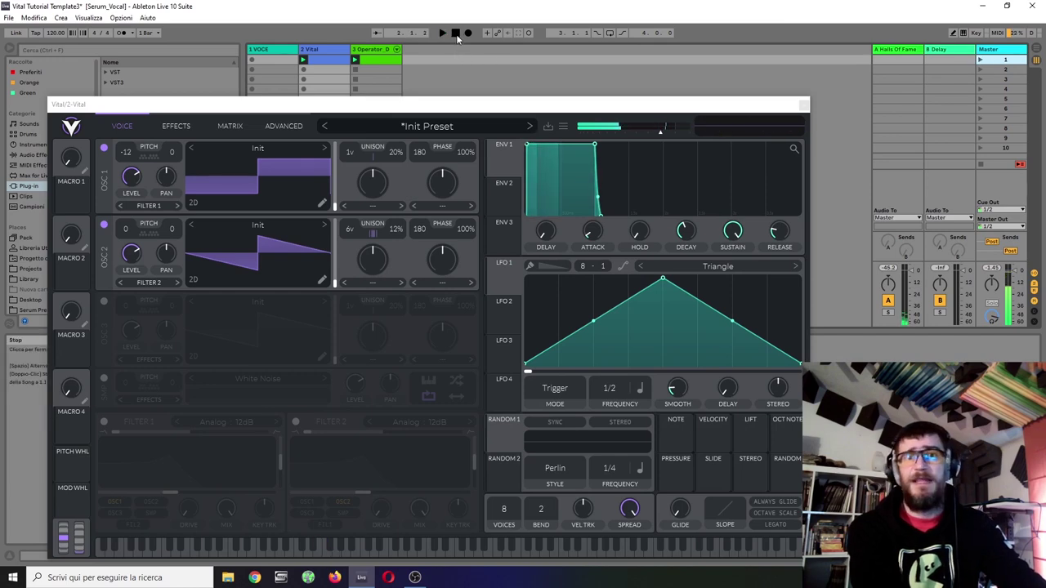
pyautogui.moveTo(401, 113); pyautogui.dragTo(435, 78)
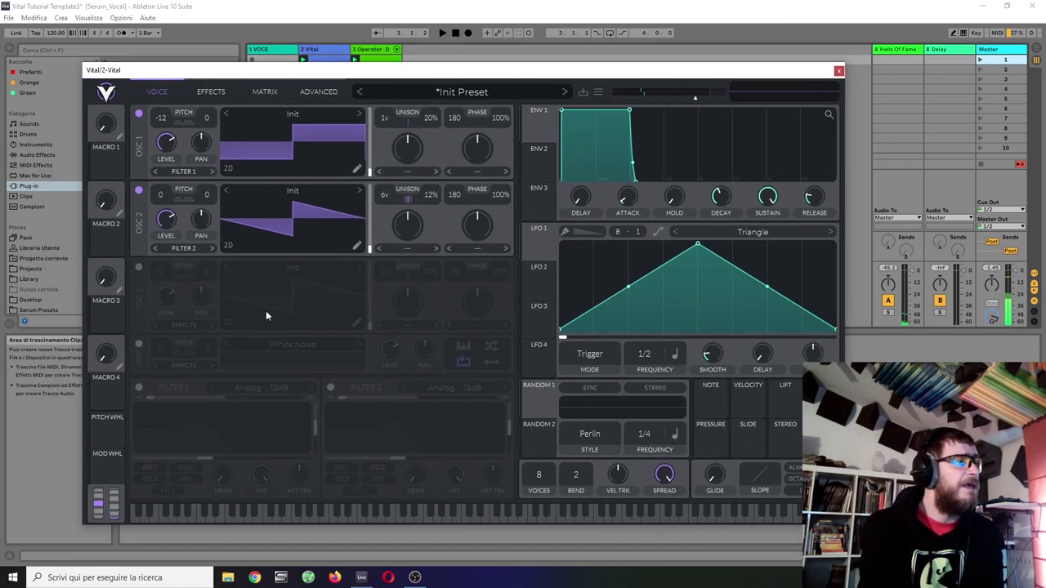
# - Enable Filter 1 as Analog 24dB fed by both oscillators, with resonance near 24%
pyautogui.click(139, 389)
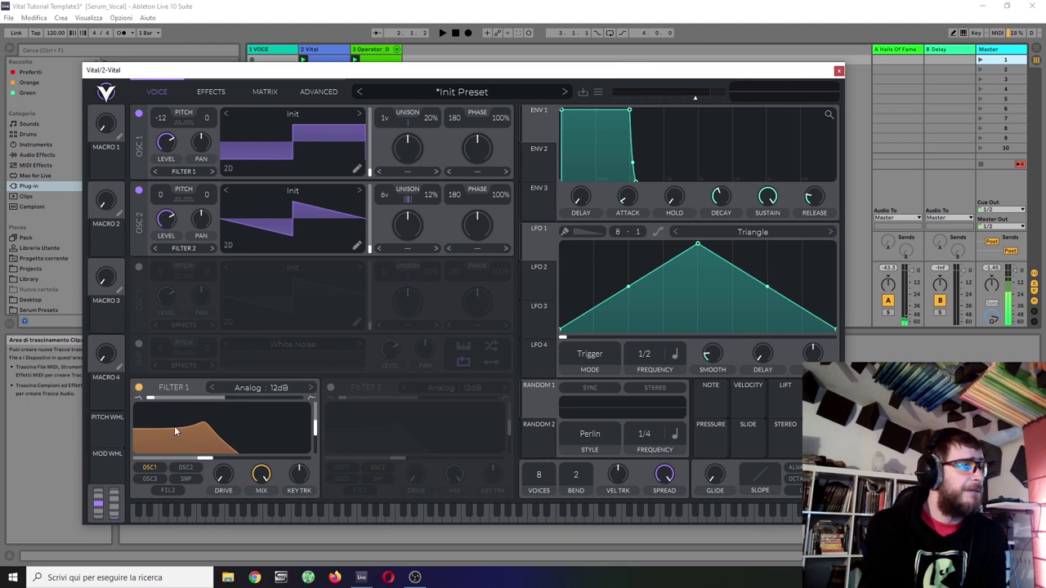
pyautogui.click(193, 469)
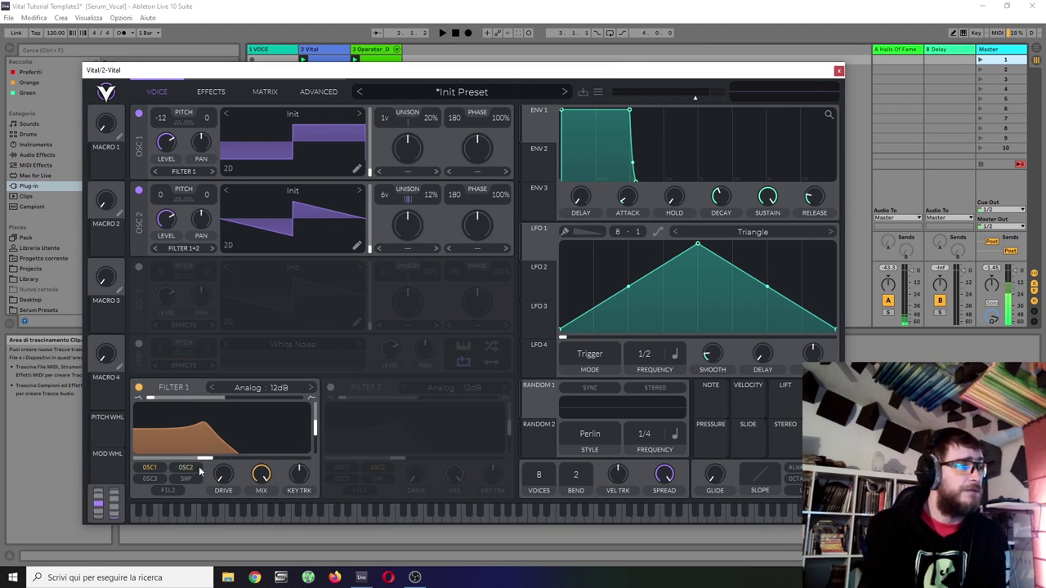
pyautogui.click(282, 388)
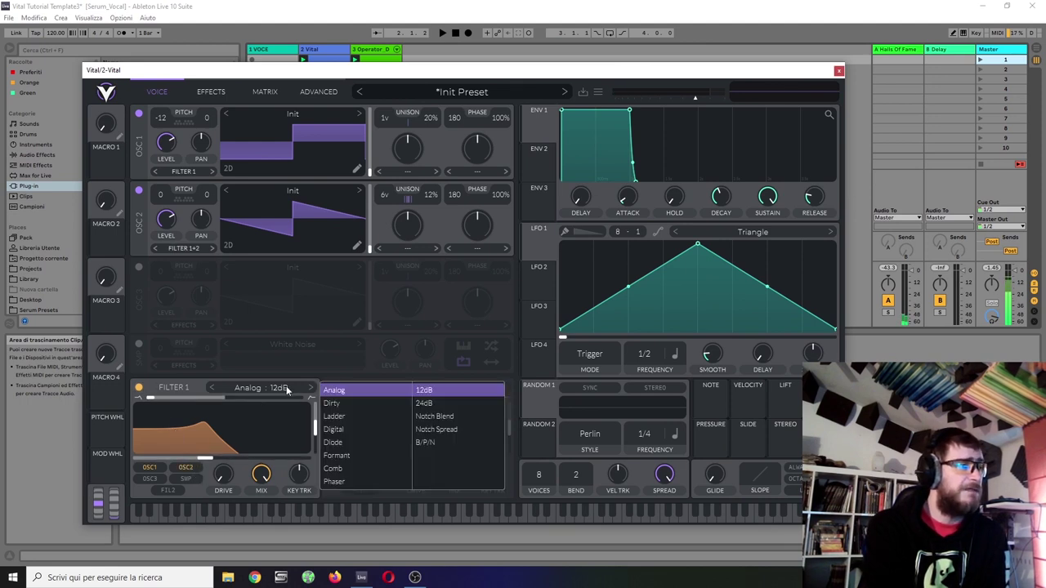
pyautogui.click(422, 404)
pyautogui.click(317, 425)
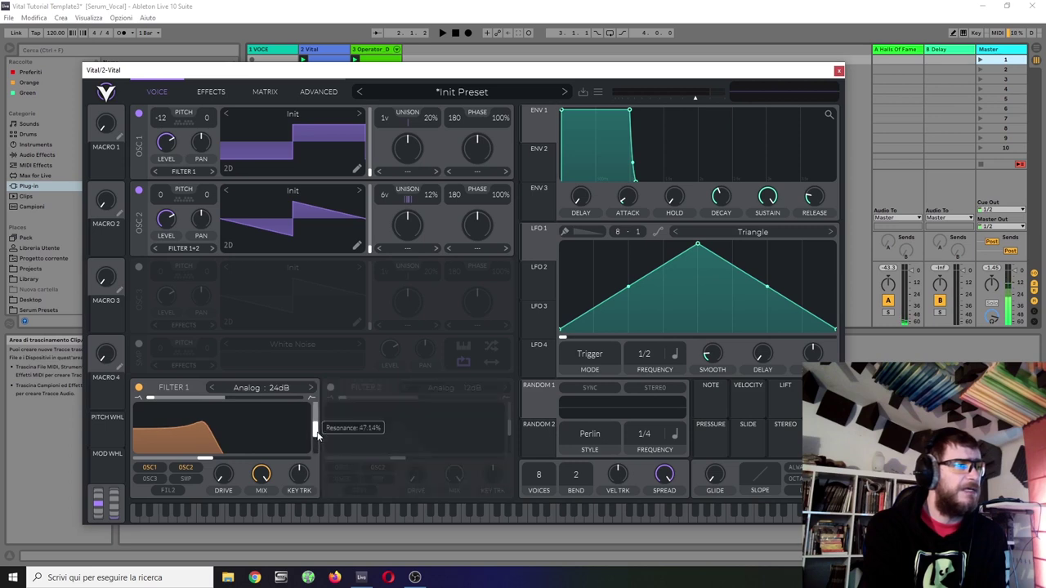
pyautogui.moveTo(318, 442); pyautogui.dragTo(316, 448)
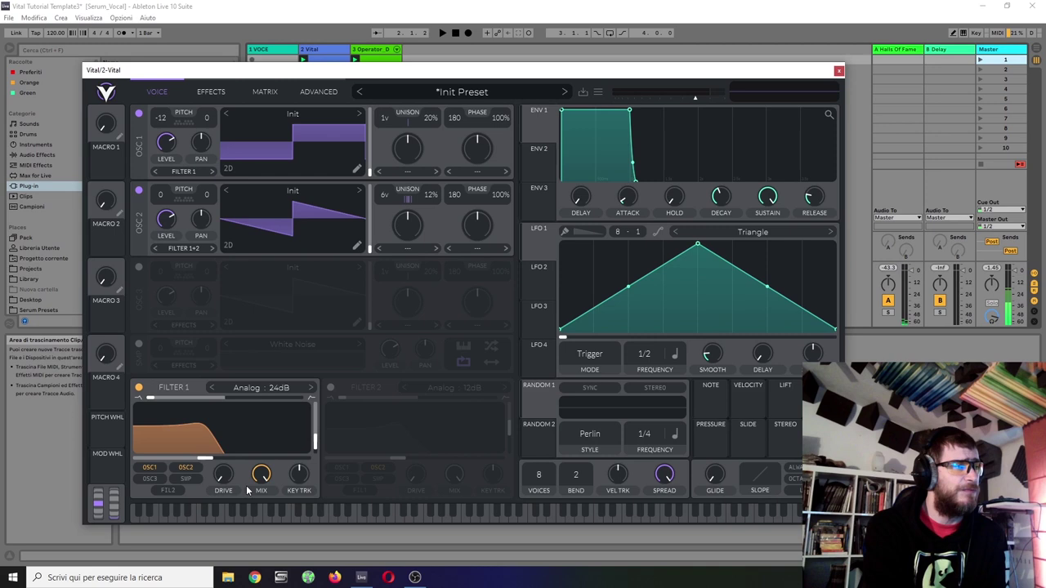
pyautogui.click(355, 59)
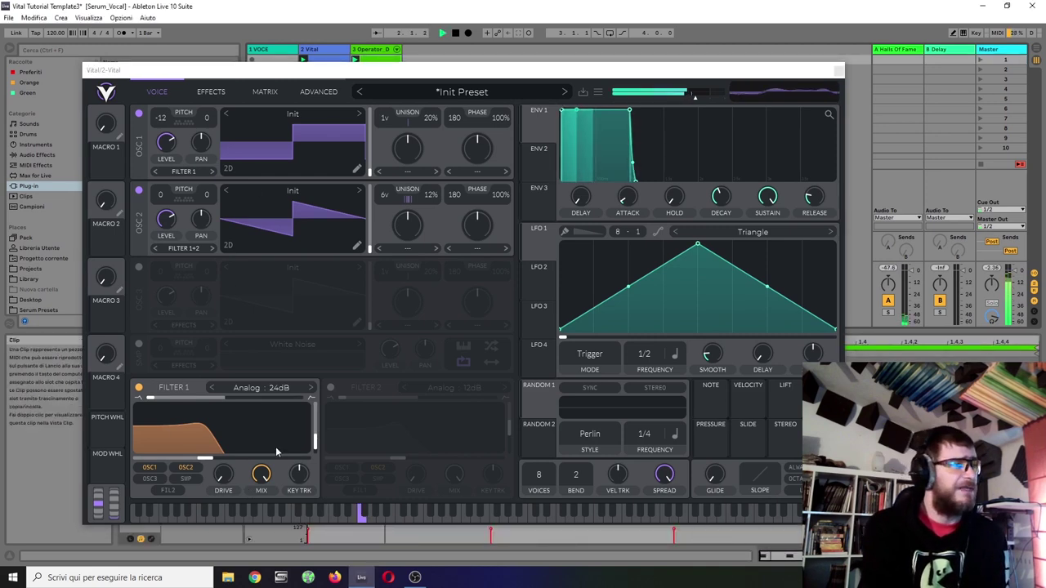
# - Make ENV 2 a fast decay, route it to Filter 1 cutoff (~16), trim resonance to ~19%
pyautogui.moveTo(628, 109); pyautogui.dragTo(604, 138)
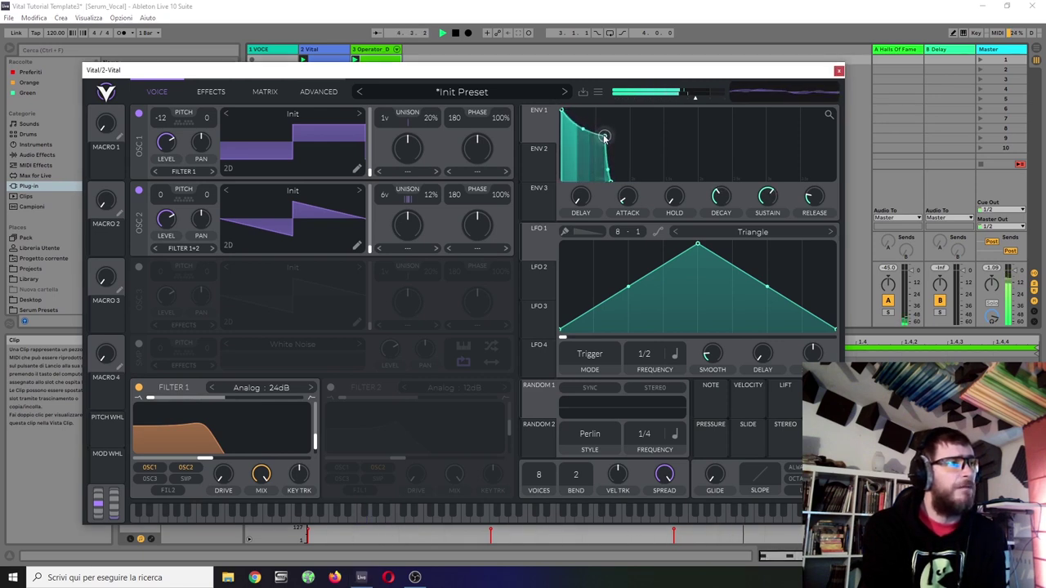
pyautogui.click(538, 154)
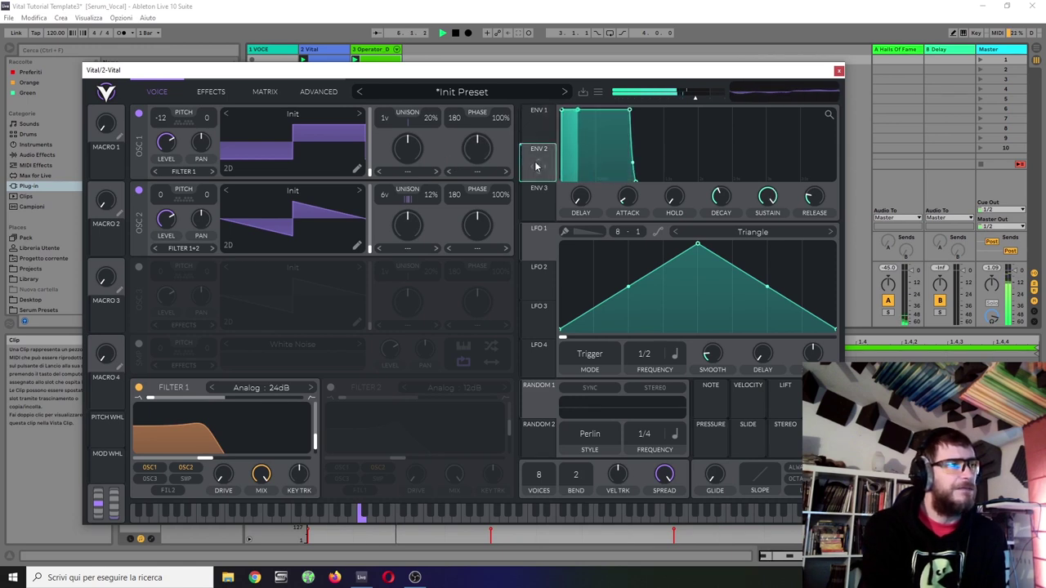
pyautogui.moveTo(631, 110); pyautogui.dragTo(595, 181)
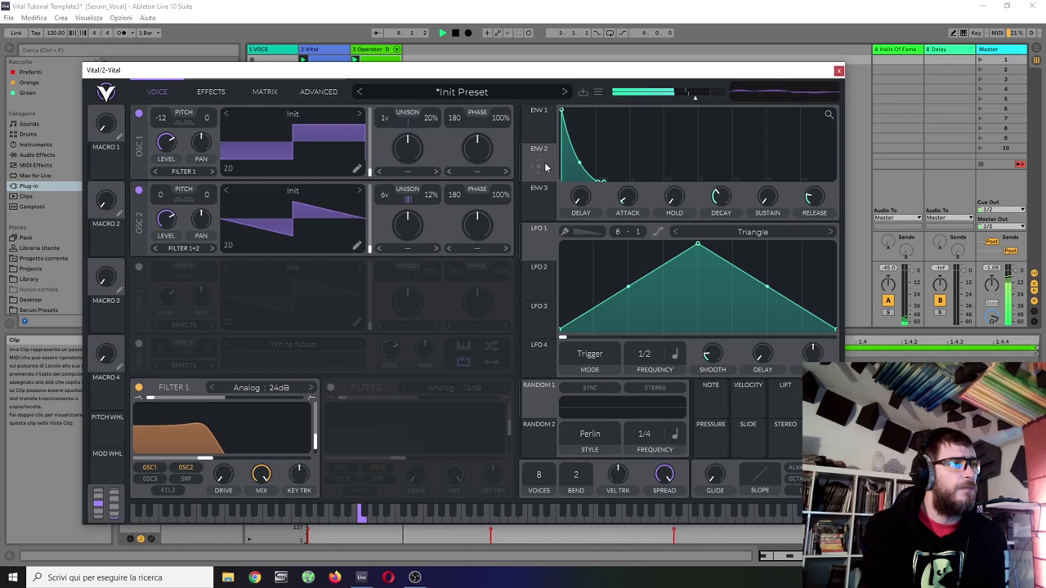
pyautogui.moveTo(537, 164)
pyautogui.mouseDown()
pyautogui.moveTo(205, 454)
pyautogui.moveTo(221, 445)
pyautogui.moveTo(221, 456)
pyautogui.mouseUp()
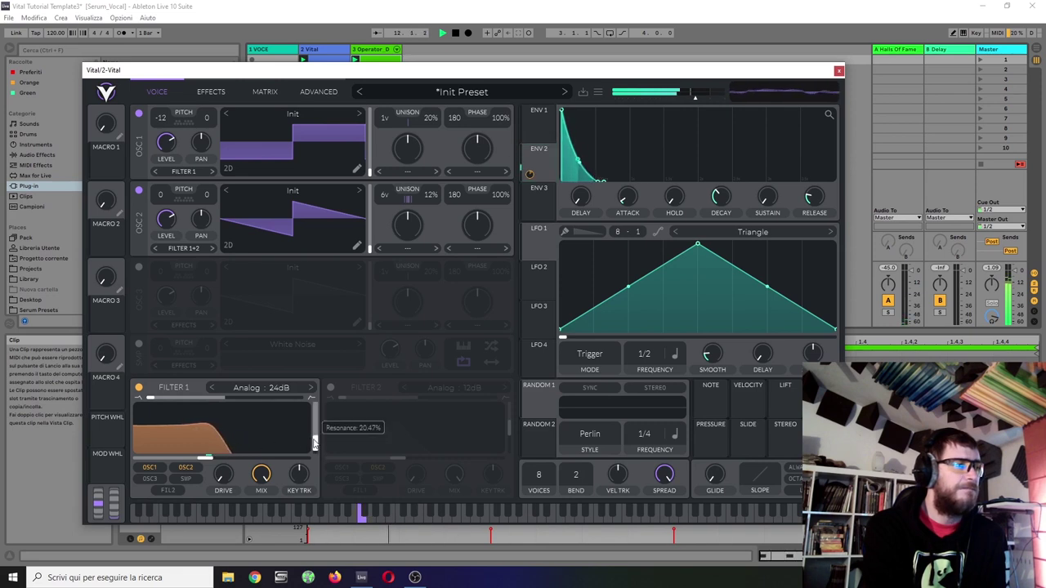
pyautogui.scroll(-2, 314, 442)
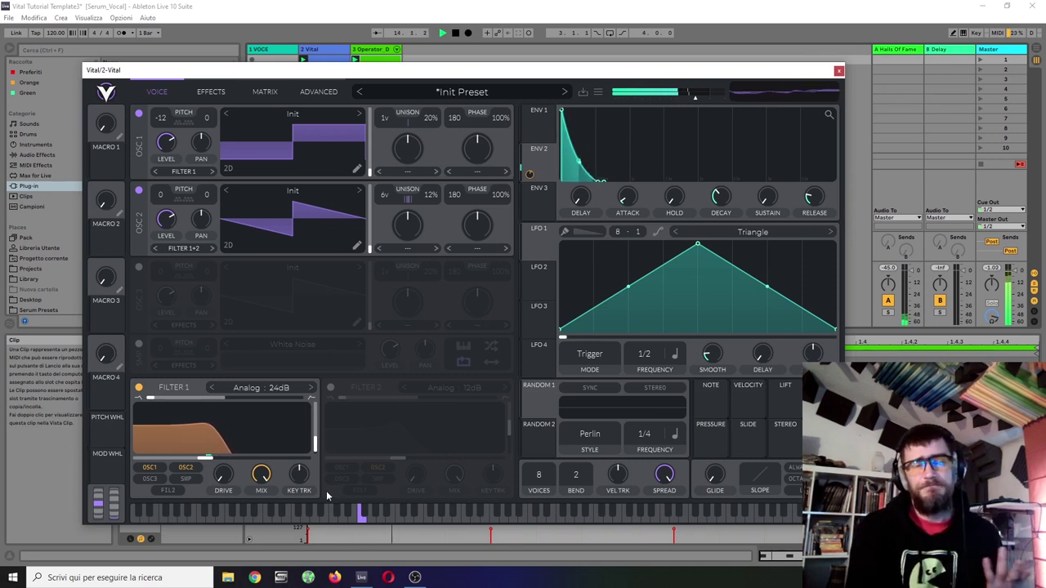
# - Stop Live's transport to end playback of the filtered bass
pyautogui.click(457, 32)
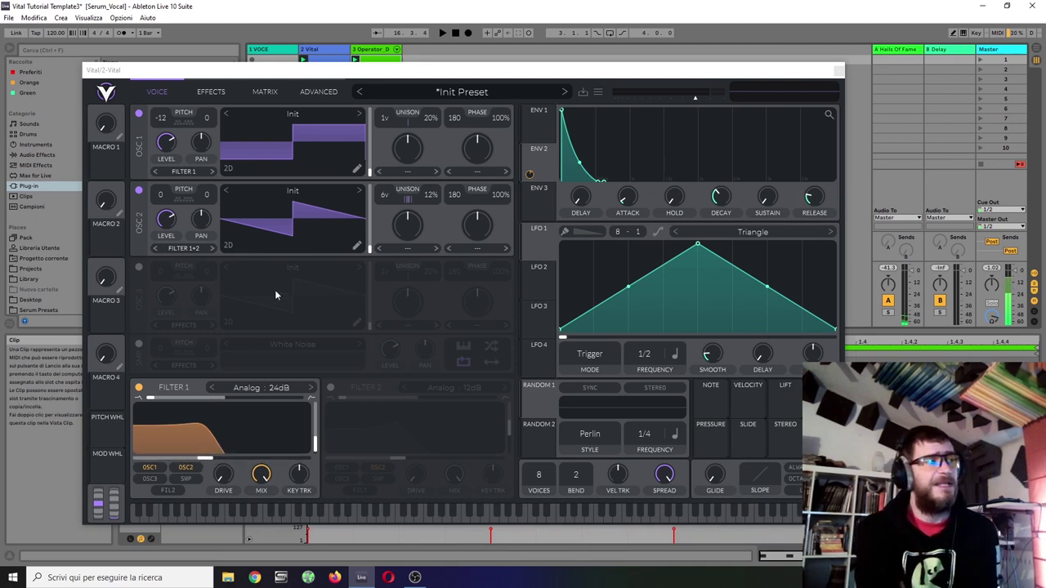
# - Remove the fundamental harmonic from OSC 2's wavetable
pyautogui.click(356, 246)
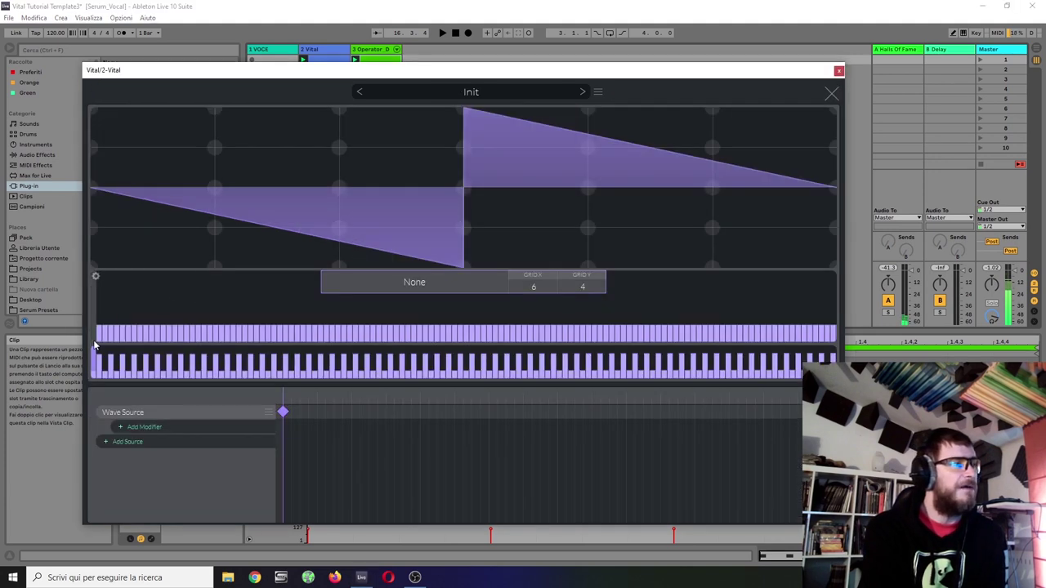
pyautogui.moveTo(96, 345); pyautogui.dragTo(98, 360)
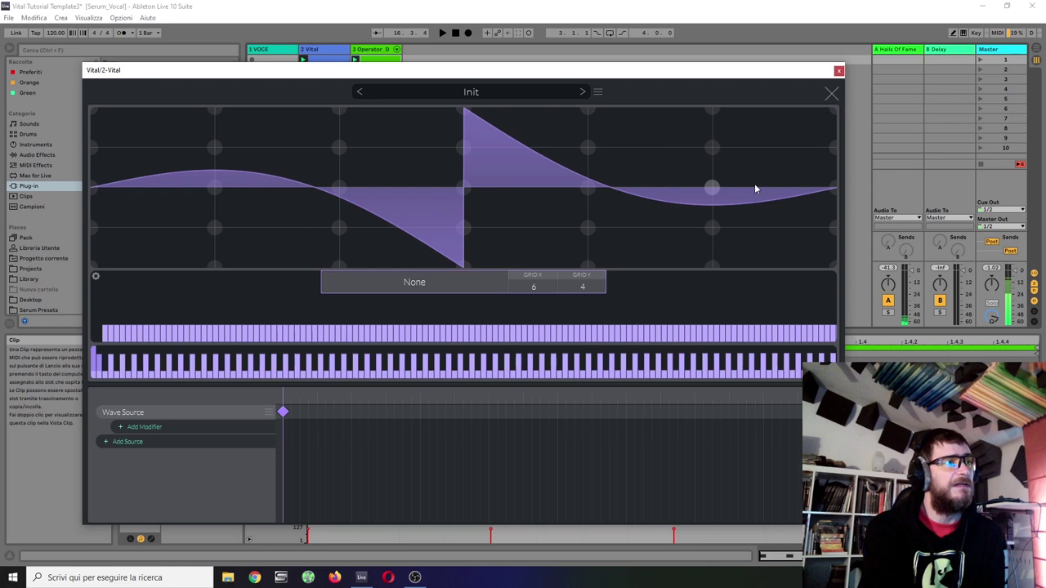
pyautogui.click(831, 93)
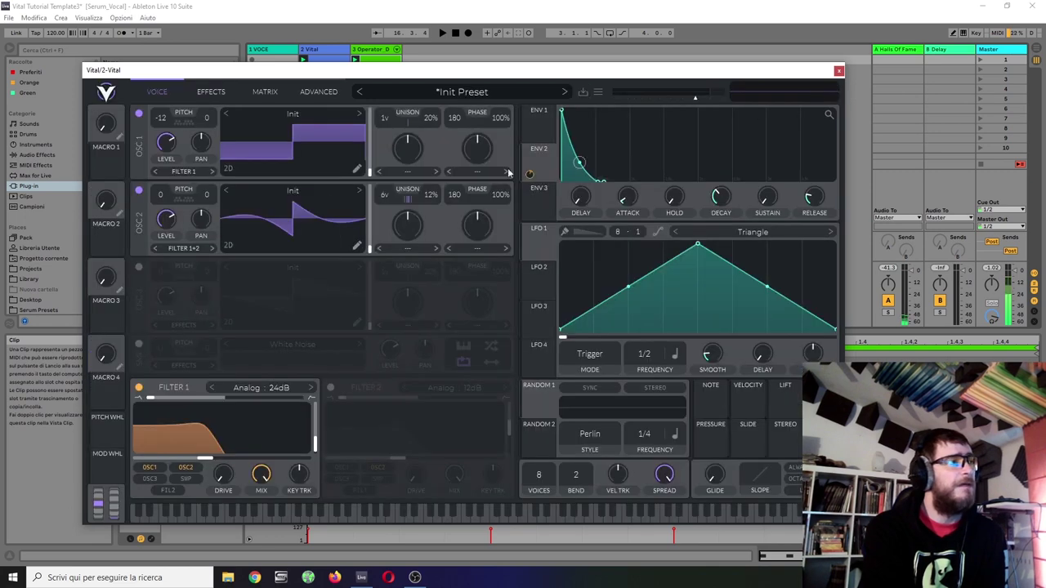
# - Remove the fundamental harmonic from OSC 1's wavetable, giving a curved sine-like shape
pyautogui.click(356, 170)
pyautogui.moveTo(105, 328); pyautogui.dragTo(112, 321)
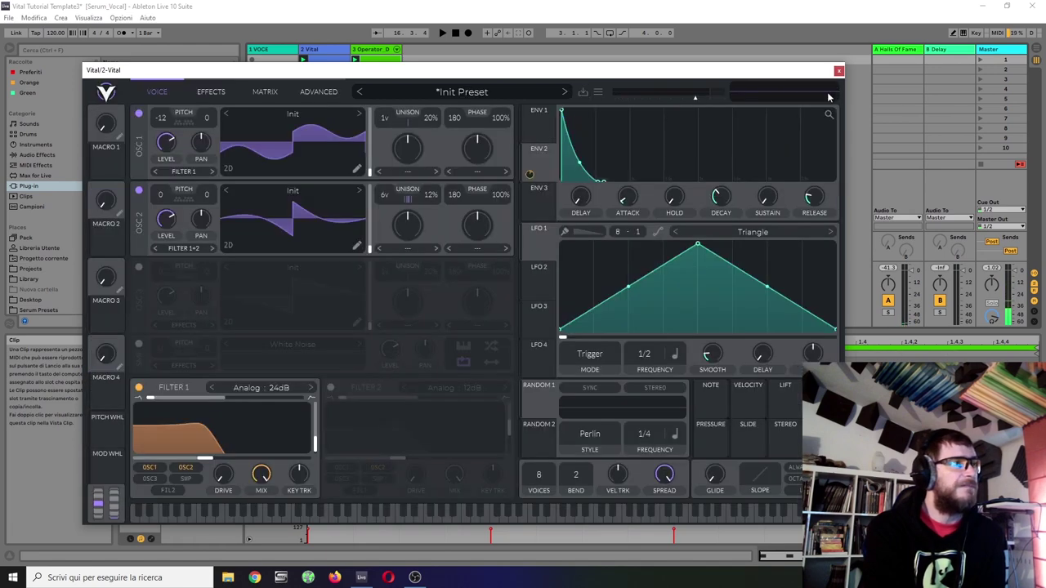
pyautogui.click(830, 94)
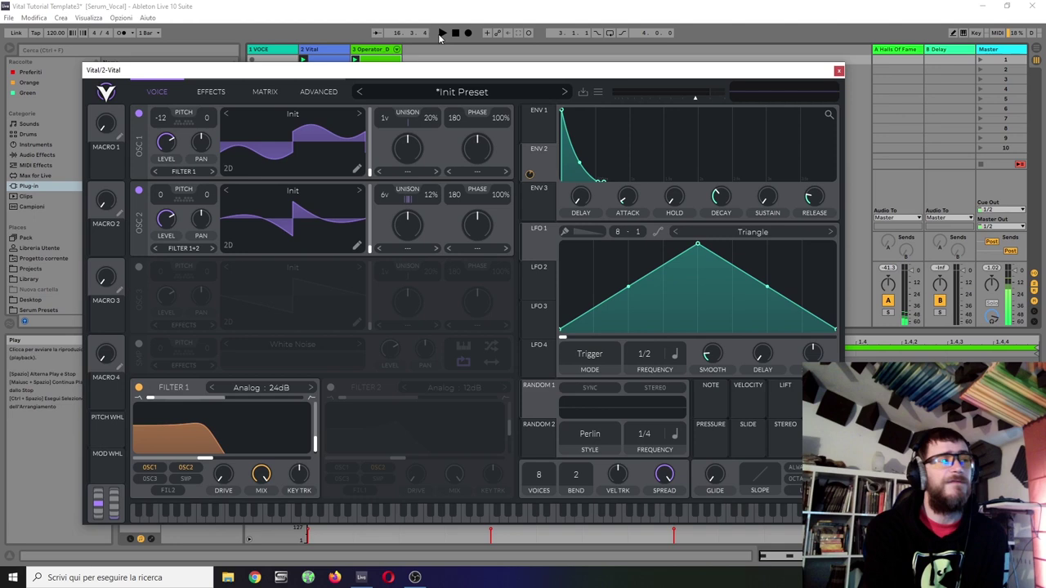
# - While playing, set OSC 2's detune power to 1.650, cutoff to ~2.3 semitones, detune back to 12%
pyautogui.click(440, 34)
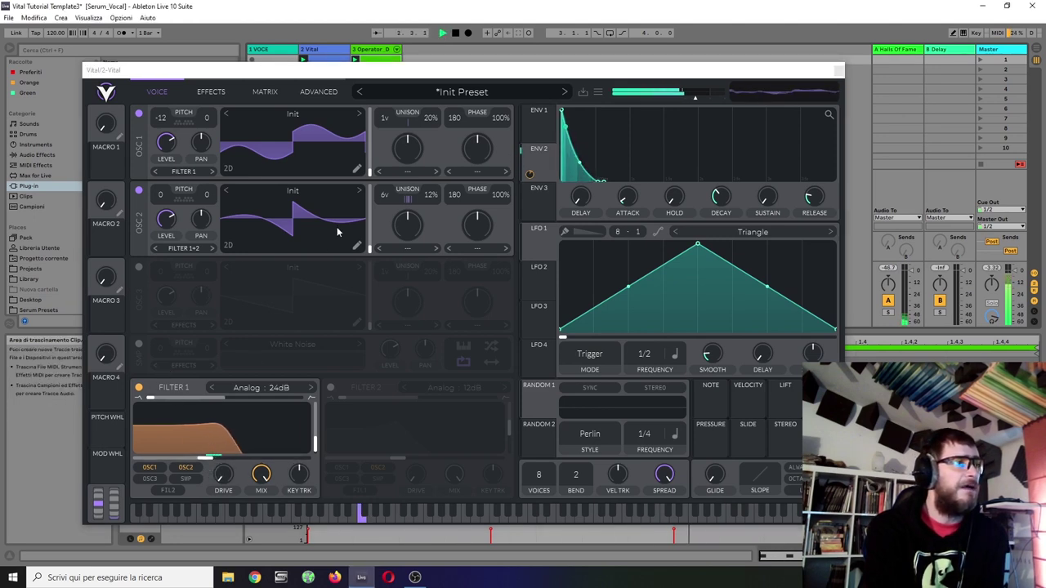
pyautogui.moveTo(431, 196)
pyautogui.mouseDown()
pyautogui.moveTo(436, 187)
pyautogui.moveTo(436, 198)
pyautogui.mouseUp()
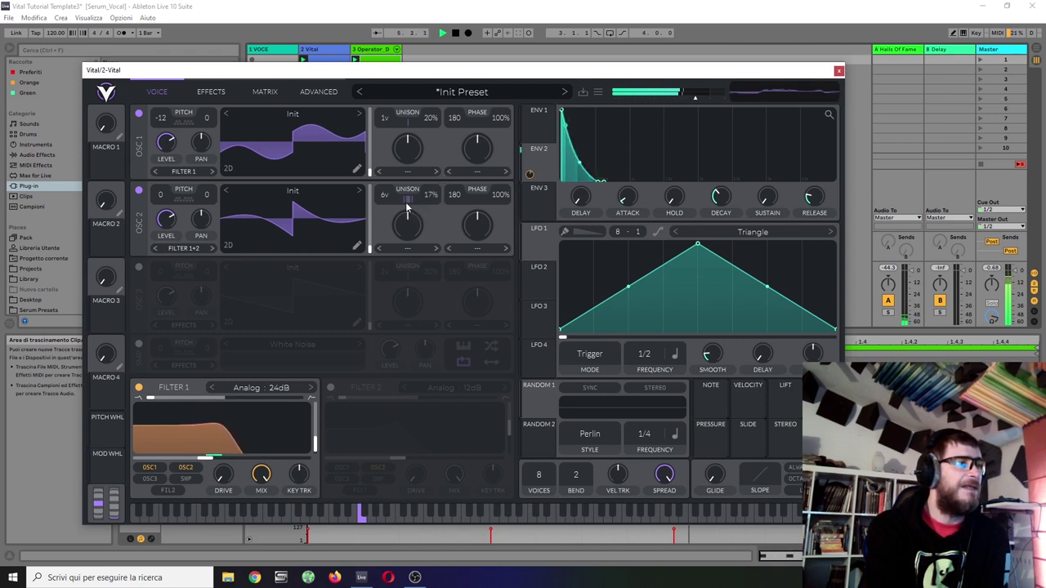
pyautogui.moveTo(409, 206); pyautogui.dragTo(411, 205)
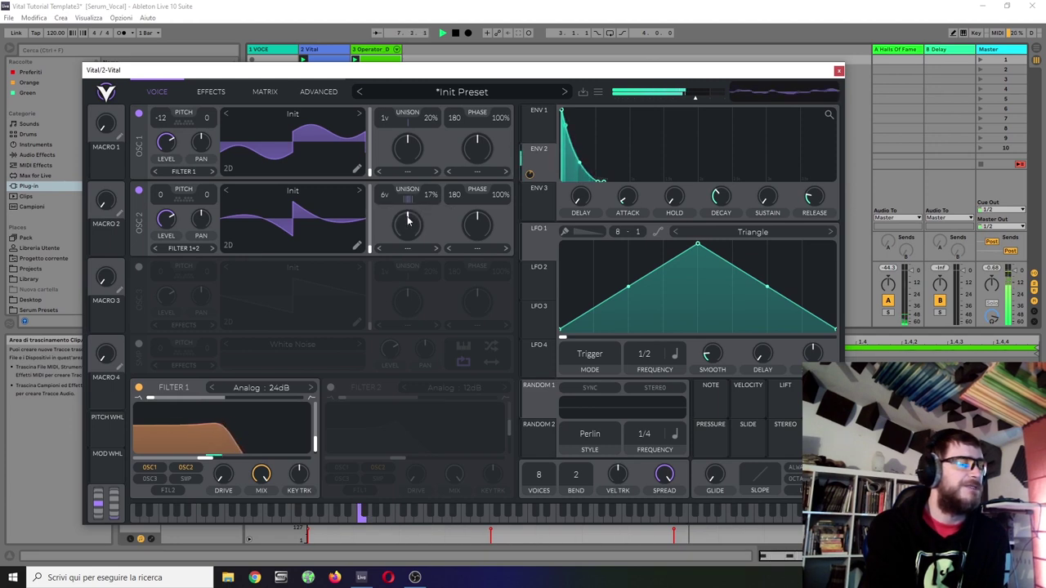
pyautogui.moveTo(203, 459); pyautogui.dragTo(212, 460)
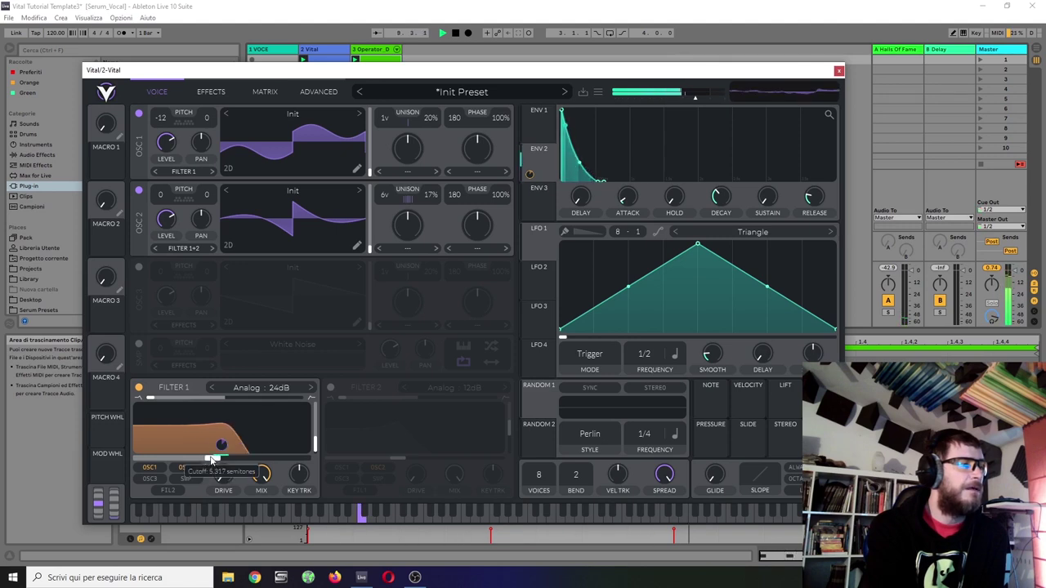
pyautogui.moveTo(430, 199); pyautogui.dragTo(432, 210)
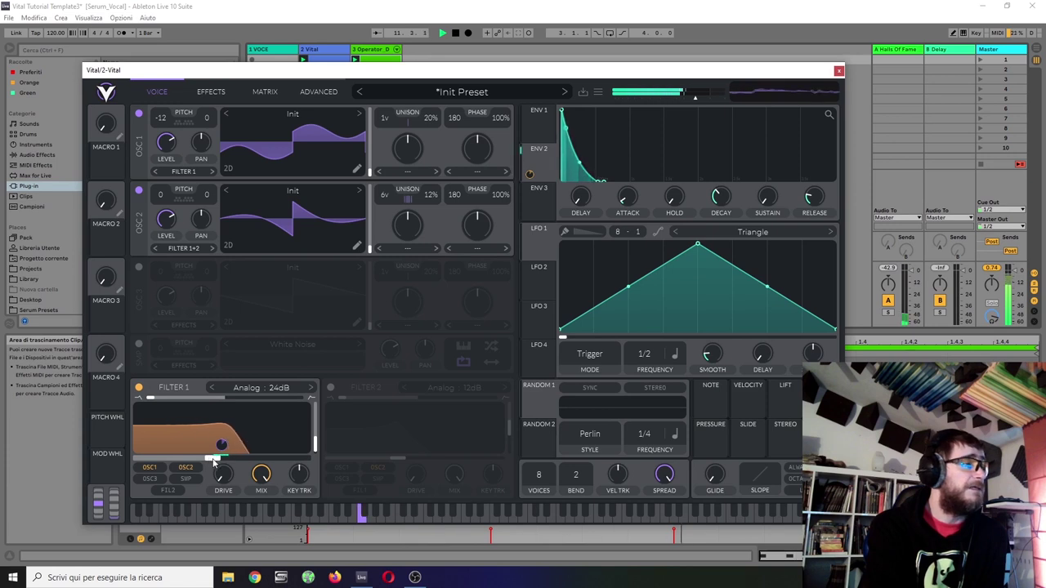
pyautogui.moveTo(214, 463)
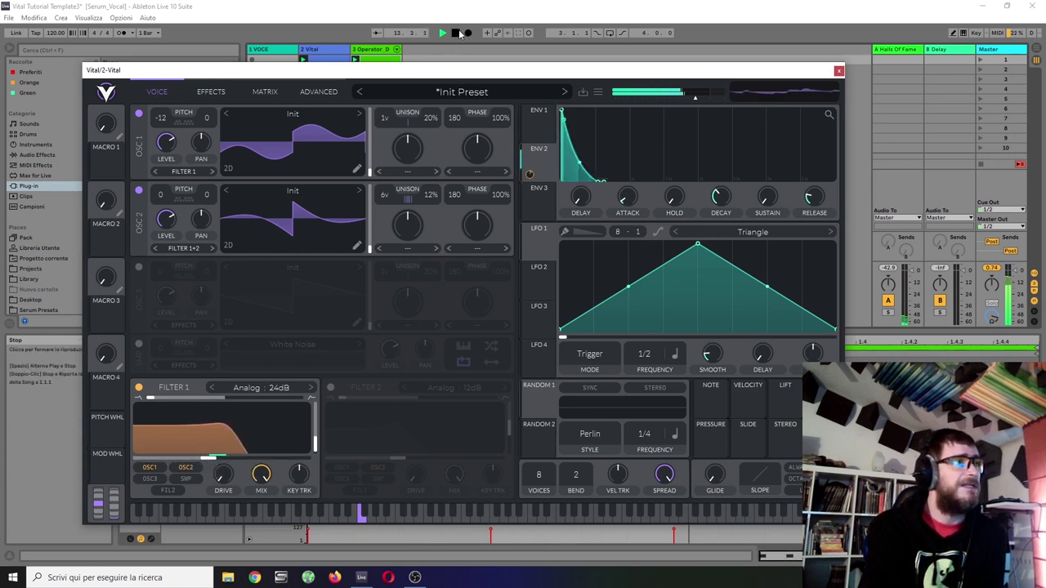
# - Stop Live's playback of the octave-down, 6-voice bass patch
pyautogui.click(456, 33)
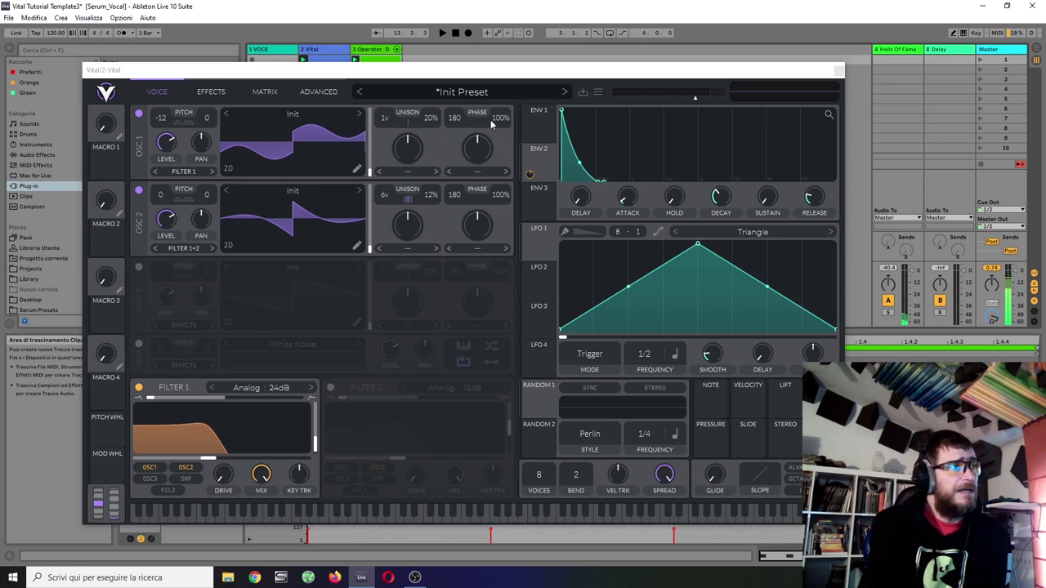
# - Turn on Soft Clip distortion and the Multiband compressor in Vital's effects chain
pyautogui.click(211, 92)
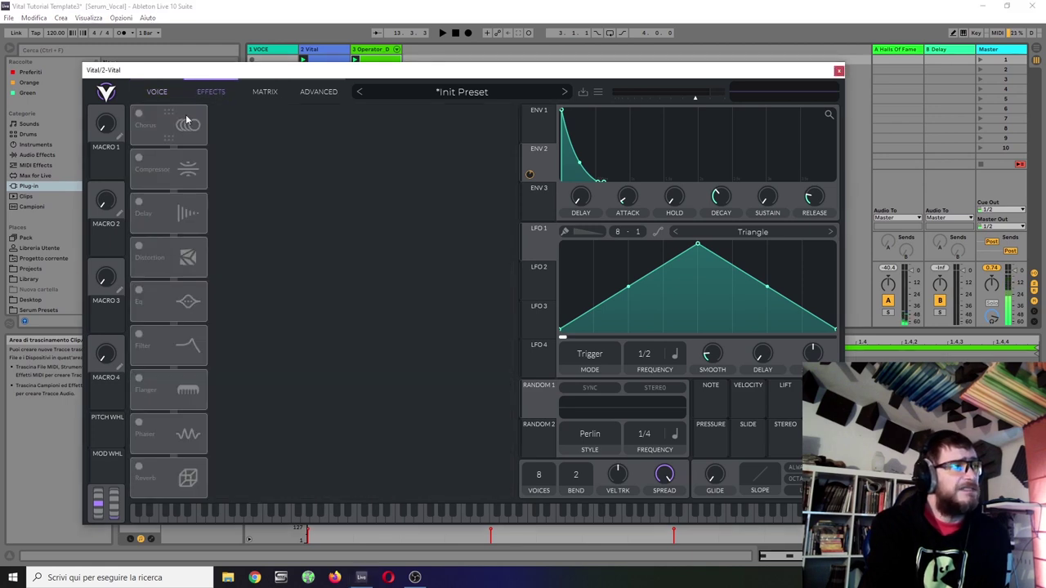
pyautogui.click(139, 249)
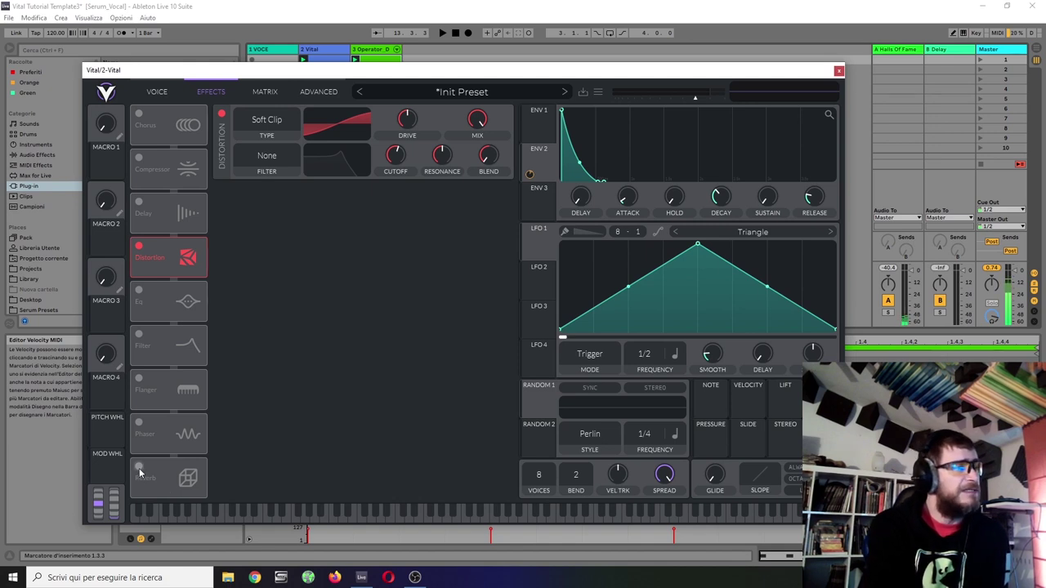
pyautogui.click(139, 159)
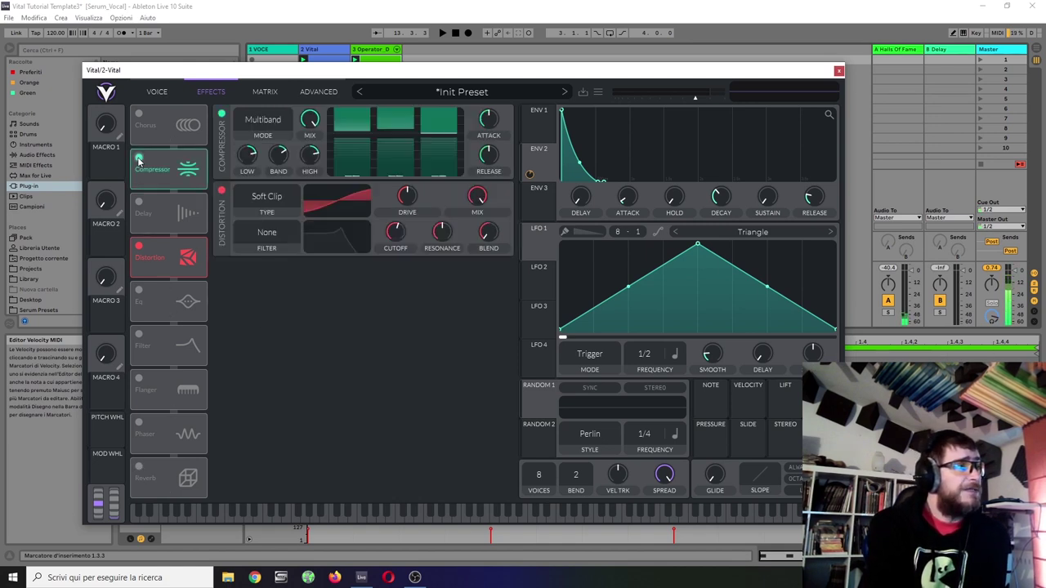
# - Make the compressor Single Band with a -18.0 dB threshold while the clip plays, then return to Voice
pyautogui.click(288, 124)
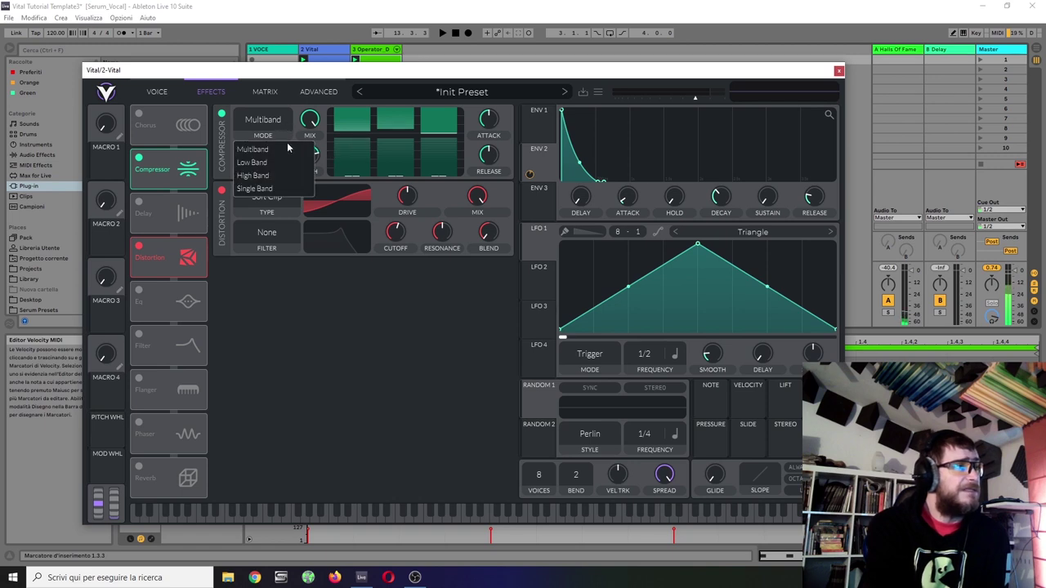
pyautogui.click(254, 189)
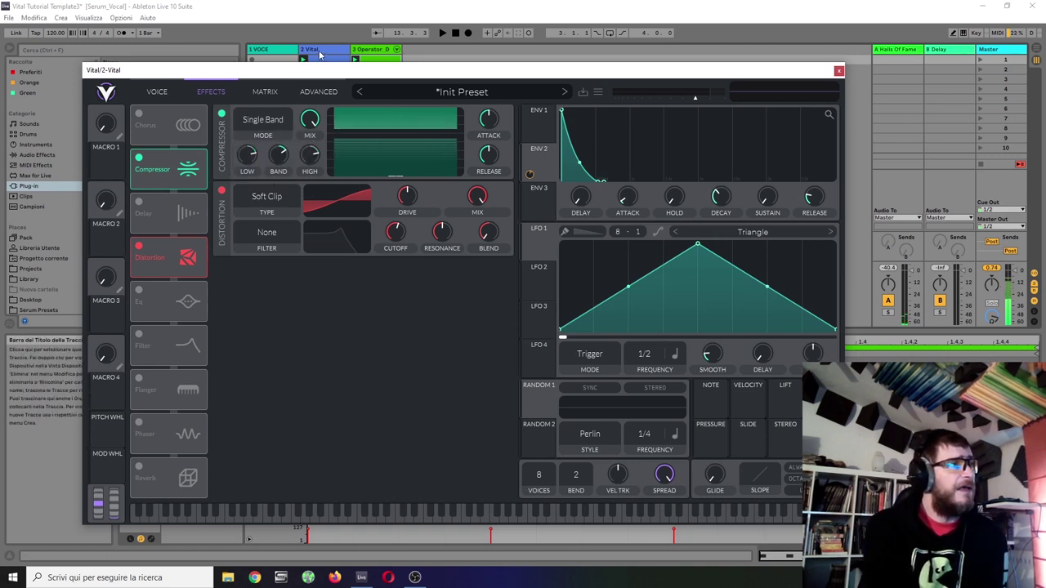
pyautogui.click(357, 60)
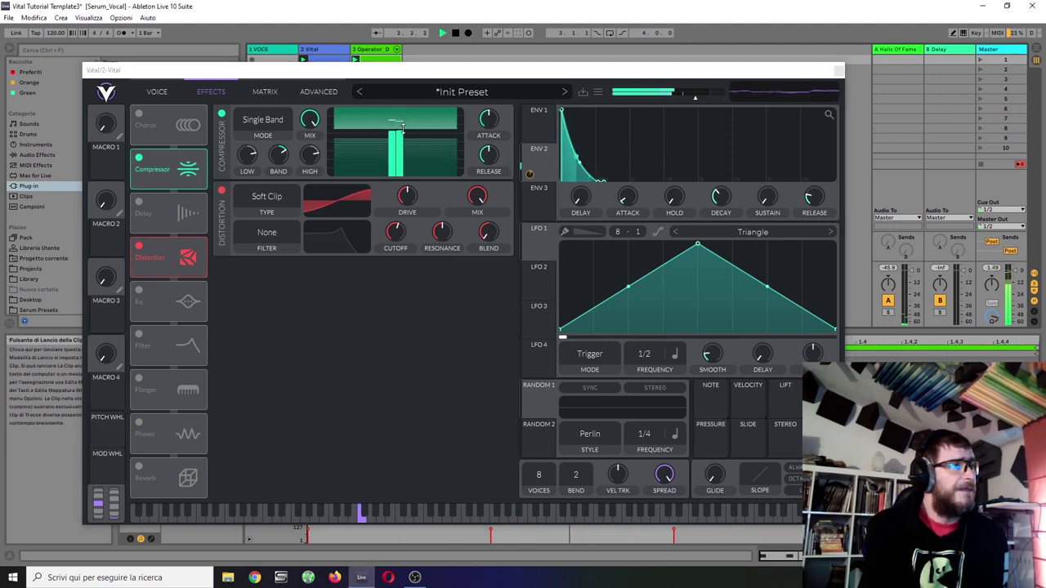
pyautogui.moveTo(410, 139); pyautogui.dragTo(410, 121)
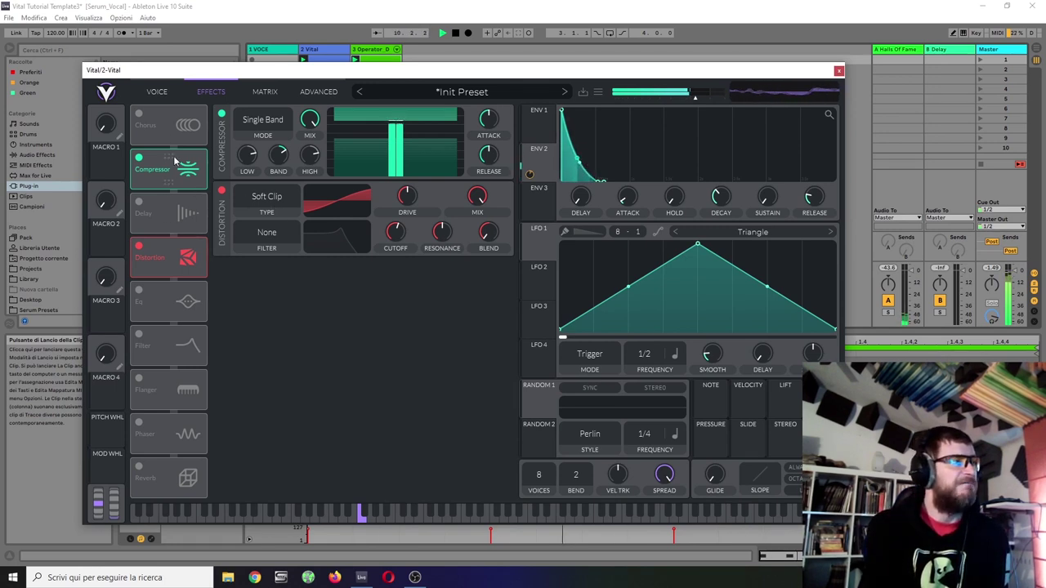
pyautogui.click(161, 93)
# - Stop Live's transport with the Space bar
pyautogui.press('space')
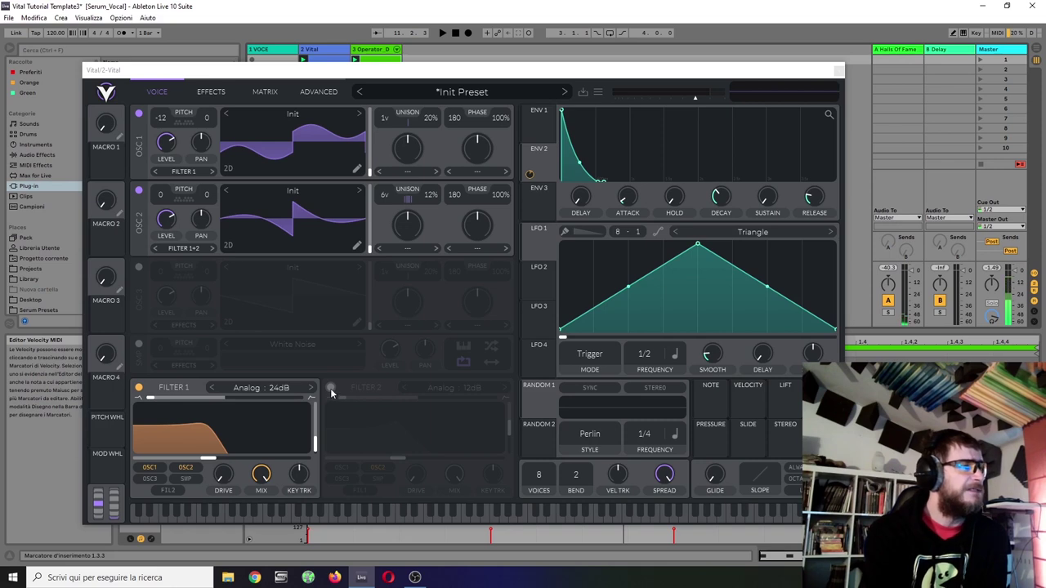
# - Enable Filter 2 as an Analog B/P/N filter blended toward a high-pass shape
pyautogui.click(330, 389)
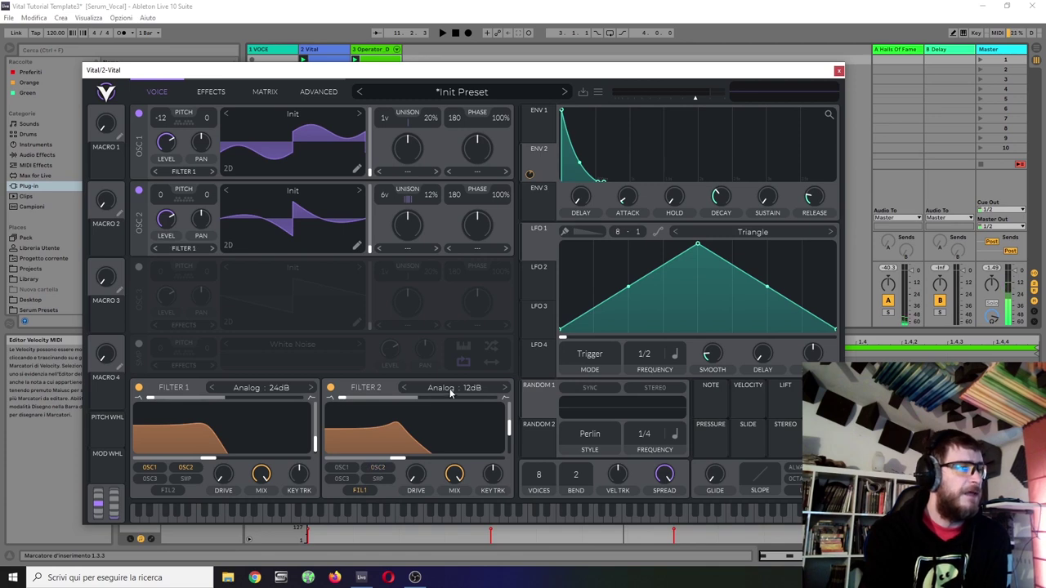
pyautogui.click(454, 389)
pyautogui.click(621, 443)
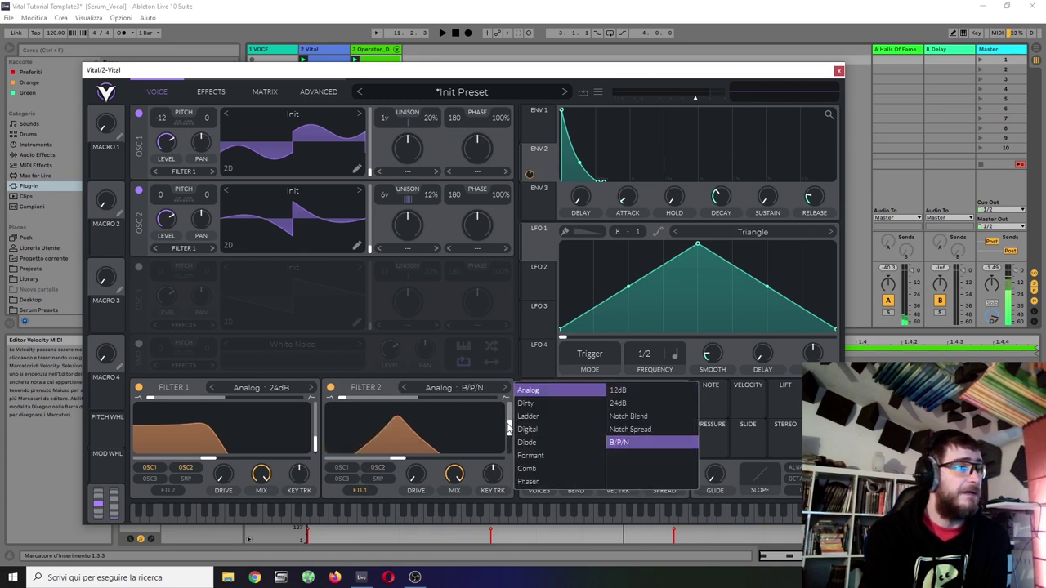
pyautogui.click(342, 404)
pyautogui.moveTo(342, 400); pyautogui.dragTo(436, 407)
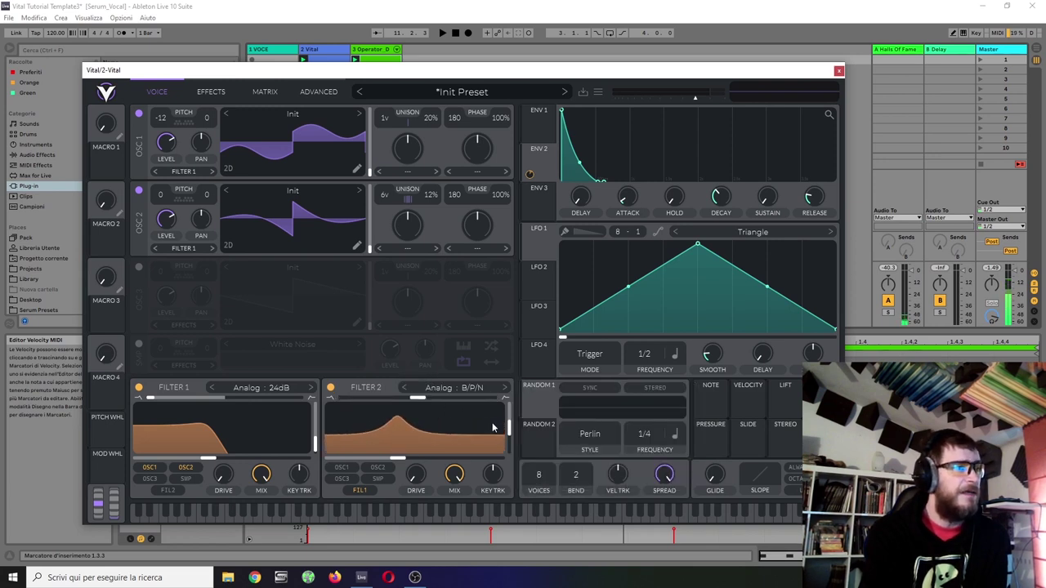
# - Lower Filter 2's resonance, route envelope 2 to it, and reset then raise cutoff to 10.53
pyautogui.moveTo(509, 431); pyautogui.dragTo(508, 451)
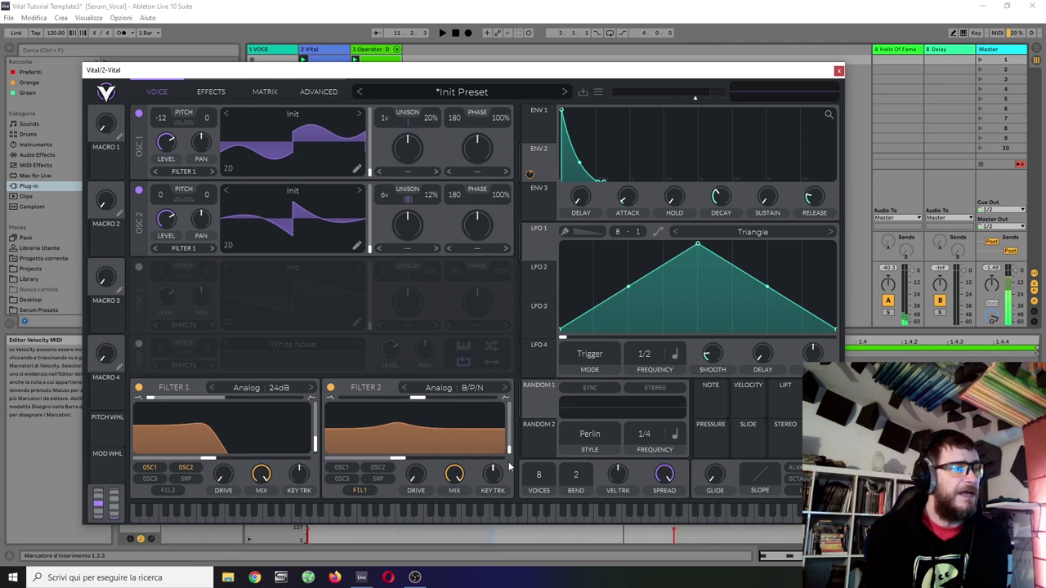
pyautogui.moveTo(529, 174); pyautogui.dragTo(495, 427)
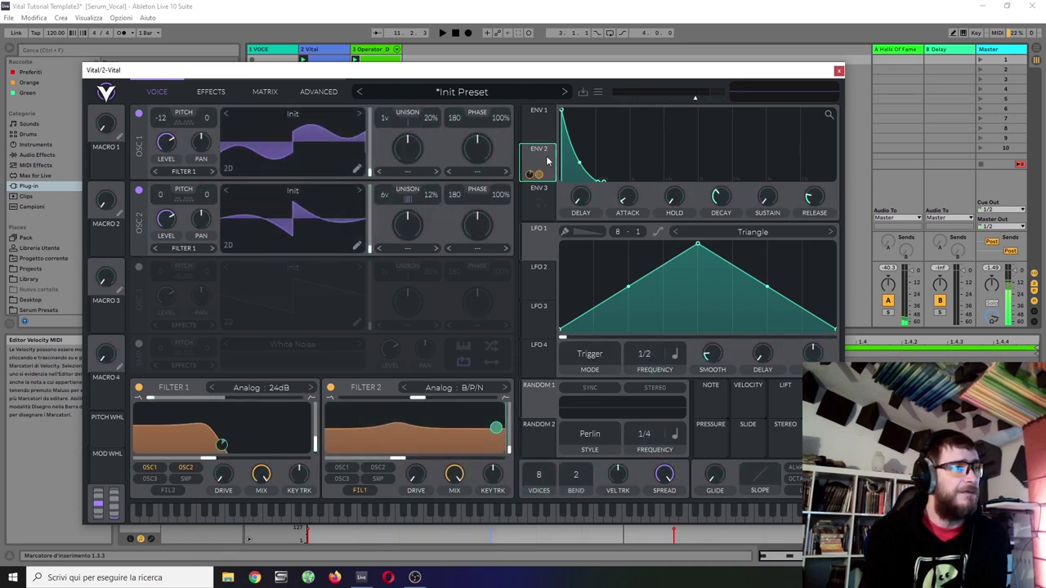
pyautogui.moveTo(496, 428)
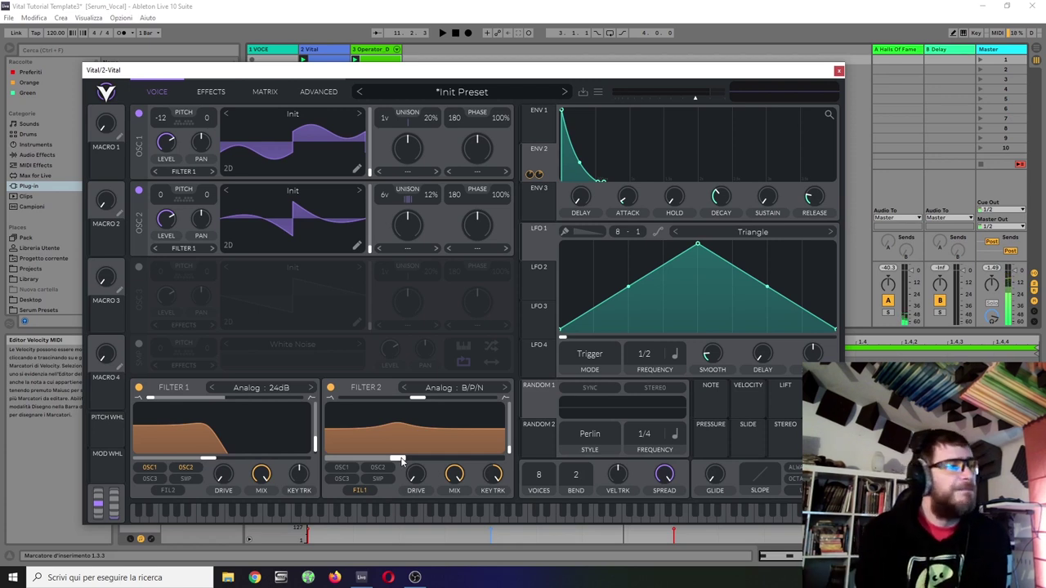
pyautogui.moveTo(402, 461)
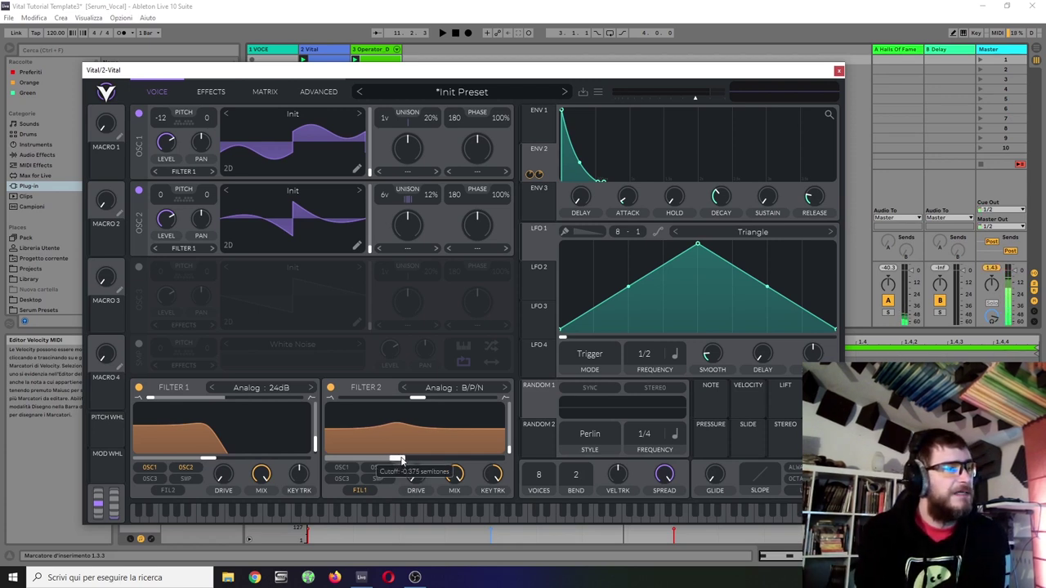
pyautogui.moveTo(401, 460); pyautogui.dragTo(400, 461)
pyautogui.doubleClick(401, 461)
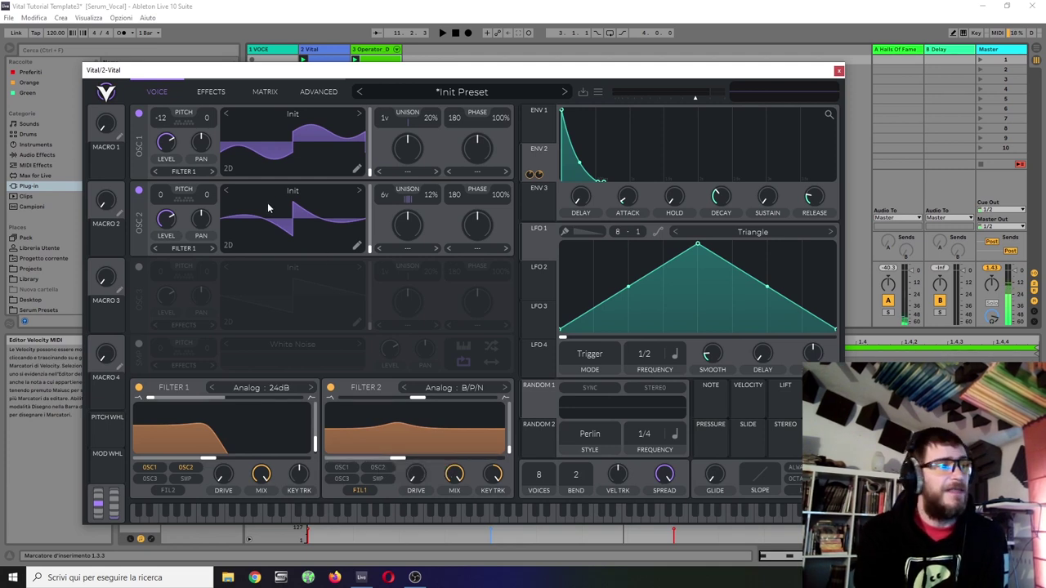
pyautogui.moveTo(399, 460); pyautogui.dragTo(413, 464)
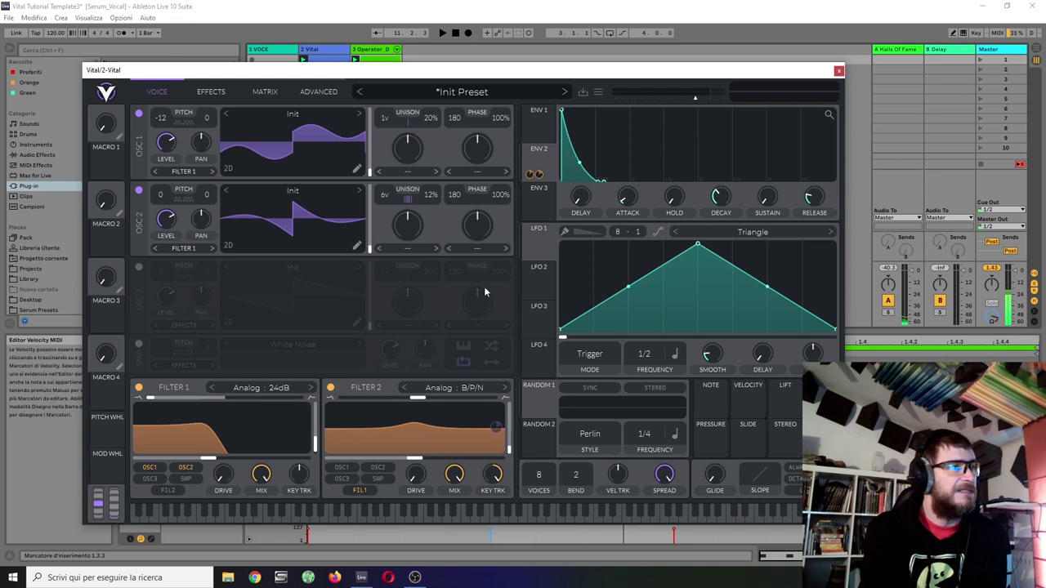
# - With playback running, set envelope 2's Filter 2 amount to 1.000 and drive to 5.9 dB
pyautogui.click(441, 35)
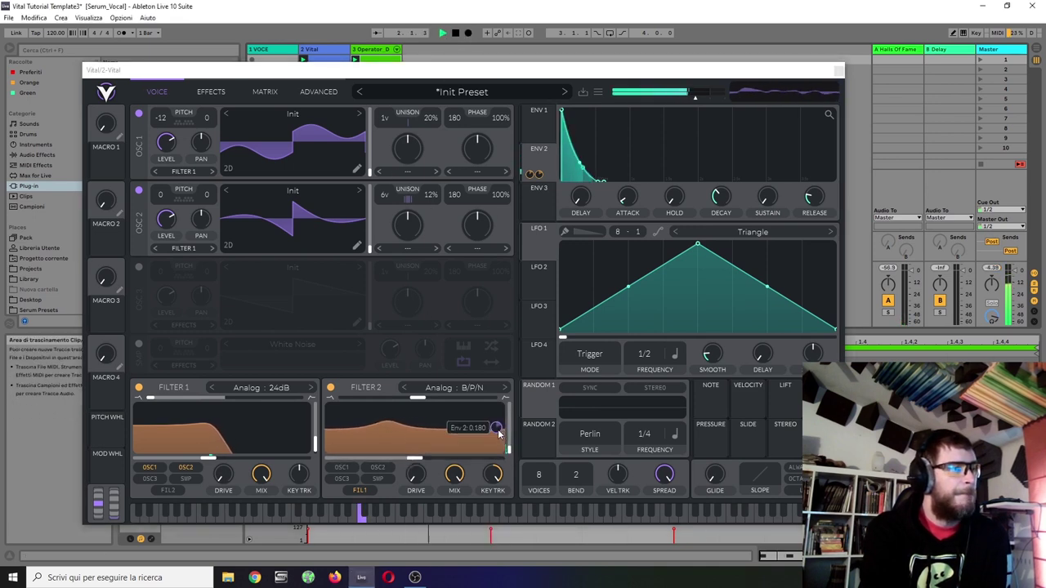
pyautogui.click(508, 448)
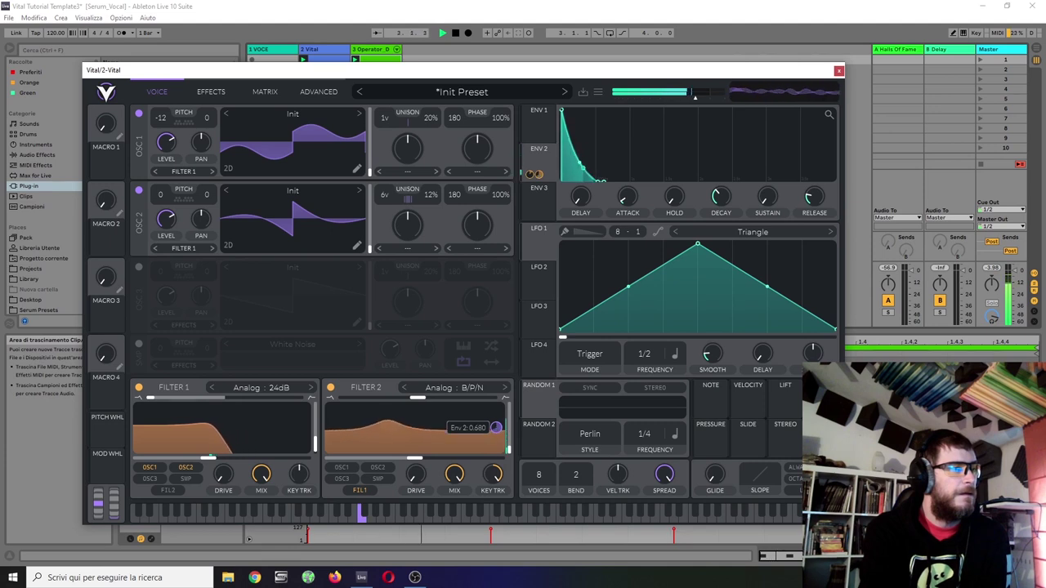
pyautogui.moveTo(508, 449)
pyautogui.mouseDown()
pyautogui.moveTo(507, 421)
pyautogui.moveTo(508, 465)
pyautogui.mouseUp()
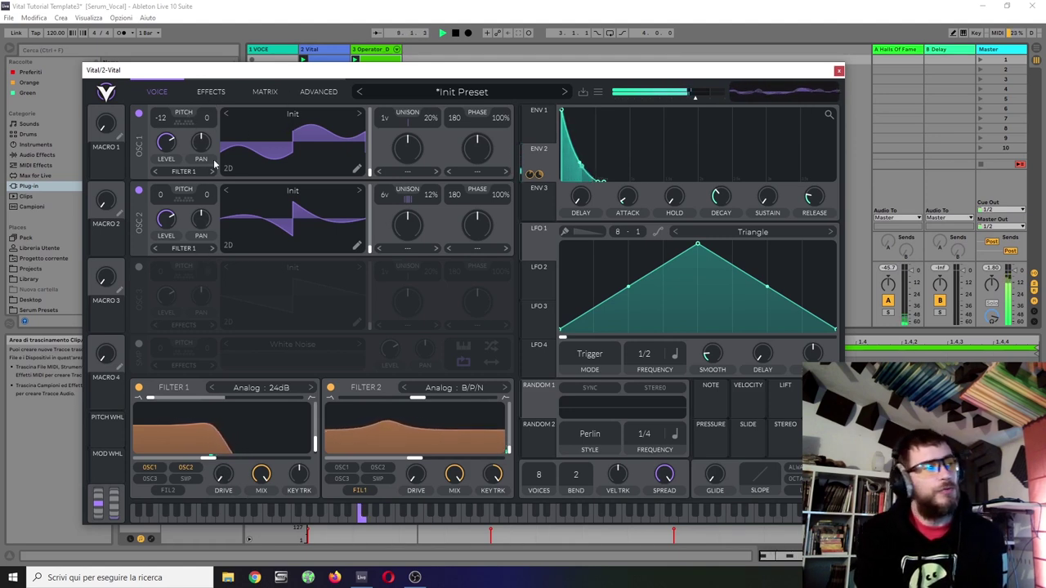
pyautogui.moveTo(231, 472)
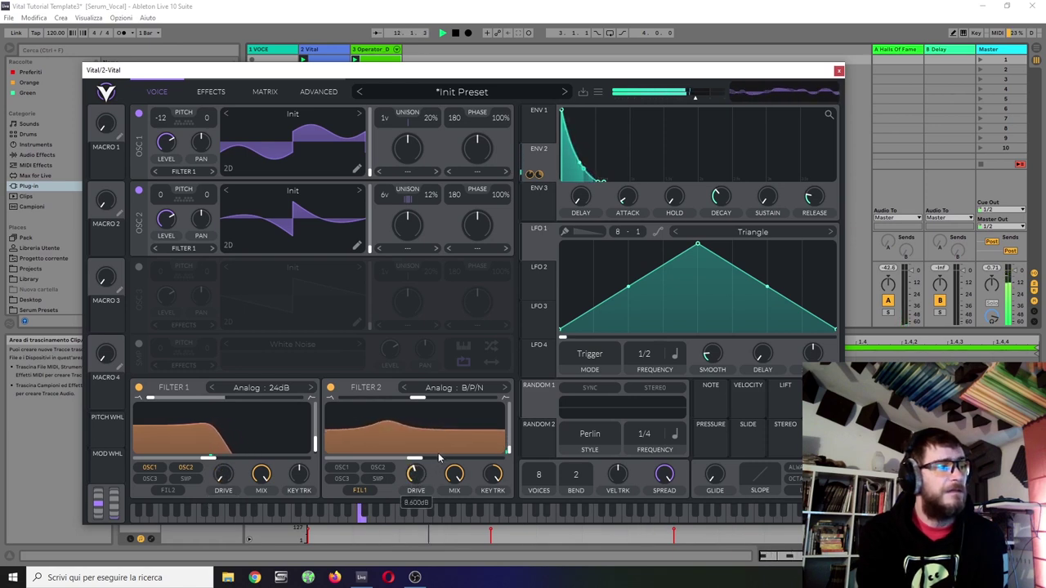
pyautogui.moveTo(433, 466); pyautogui.dragTo(433, 490)
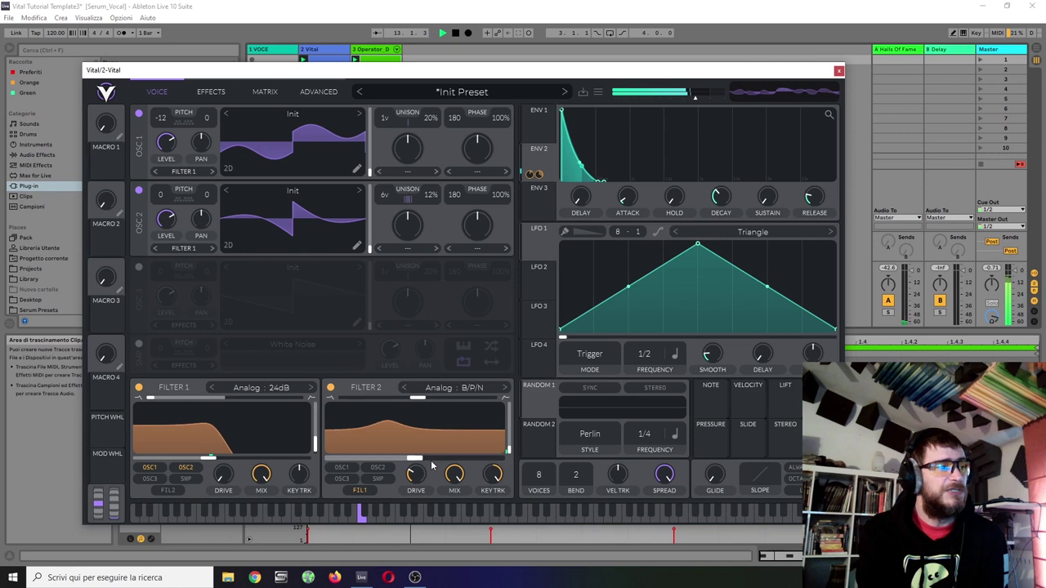
# - Switch Filter 2's model to Digital, after briefly trying Dirty, then stop playback
pyautogui.click(458, 389)
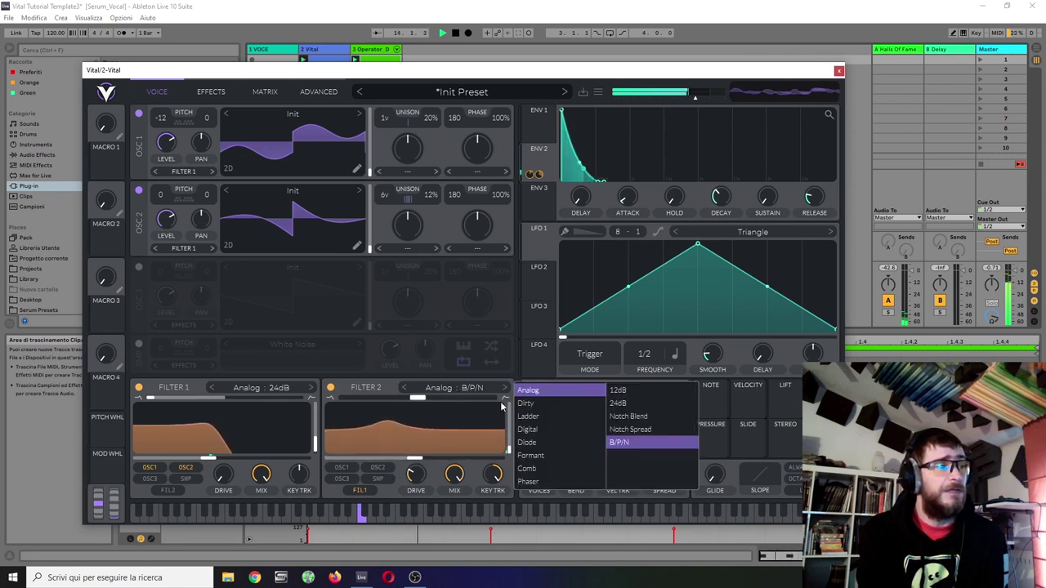
pyautogui.click(527, 403)
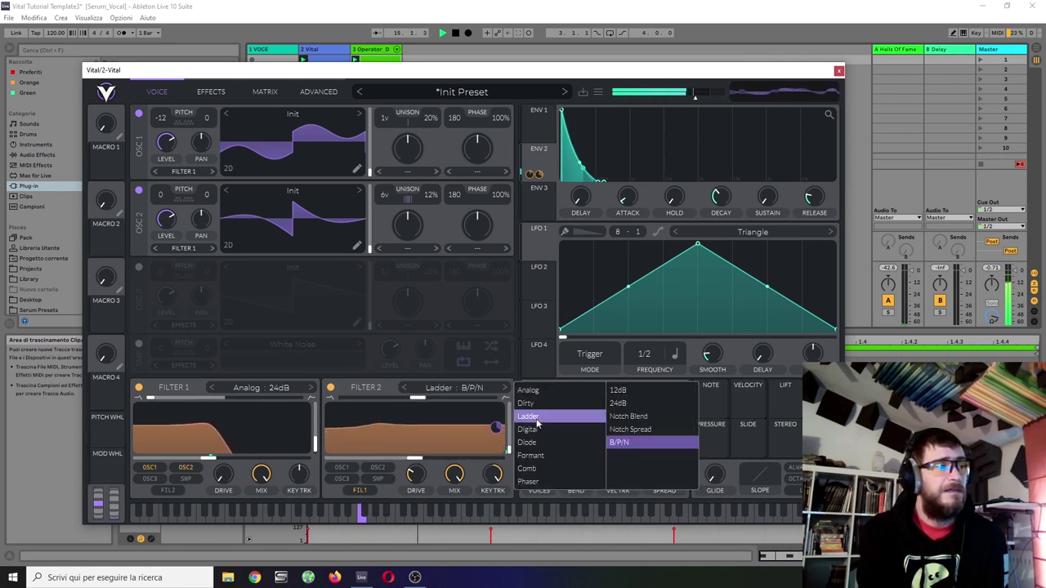
pyautogui.click(530, 431)
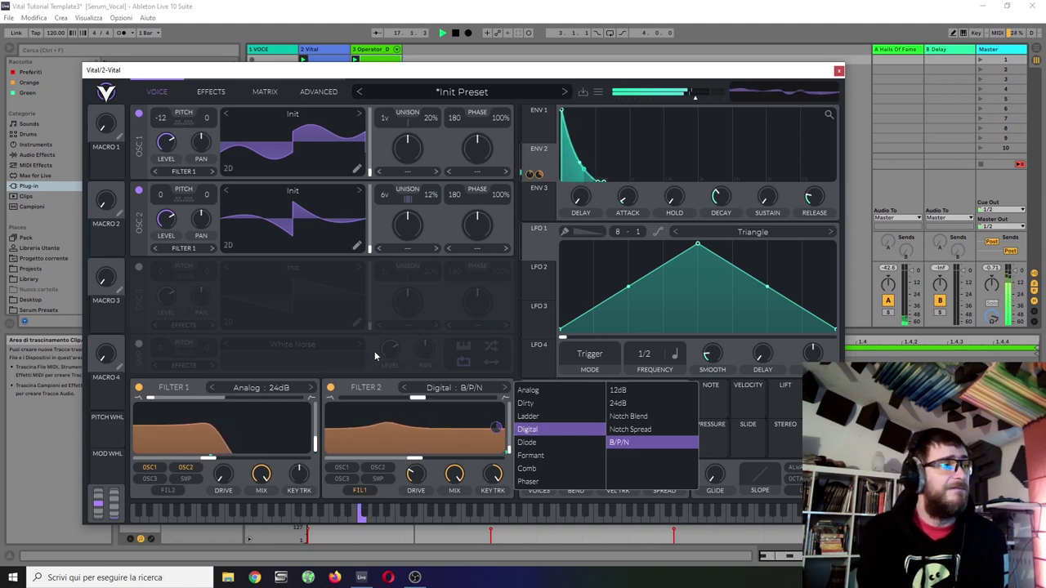
pyautogui.click(458, 36)
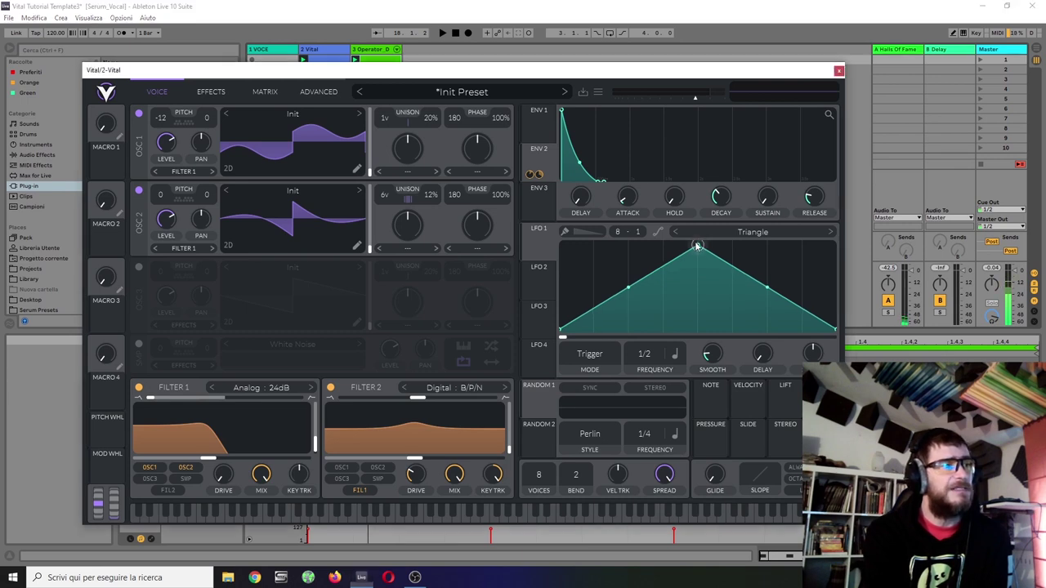
# - Turn LFO 1's triangle into a rising ramp and set its mode to Sync
pyautogui.moveTo(697, 245); pyautogui.dragTo(835, 245)
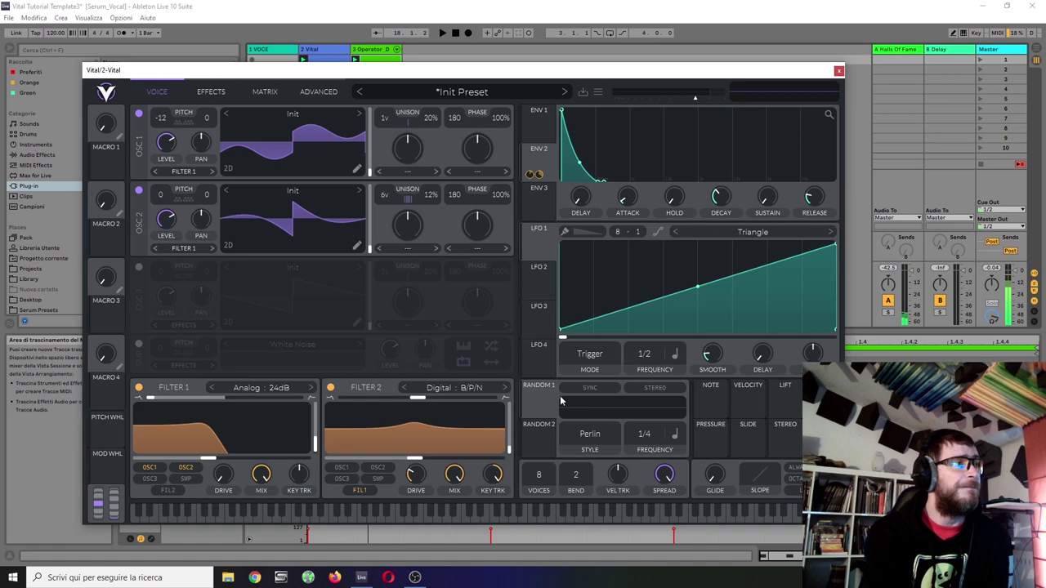
pyautogui.moveTo(470, 76); pyautogui.dragTo(415, 22)
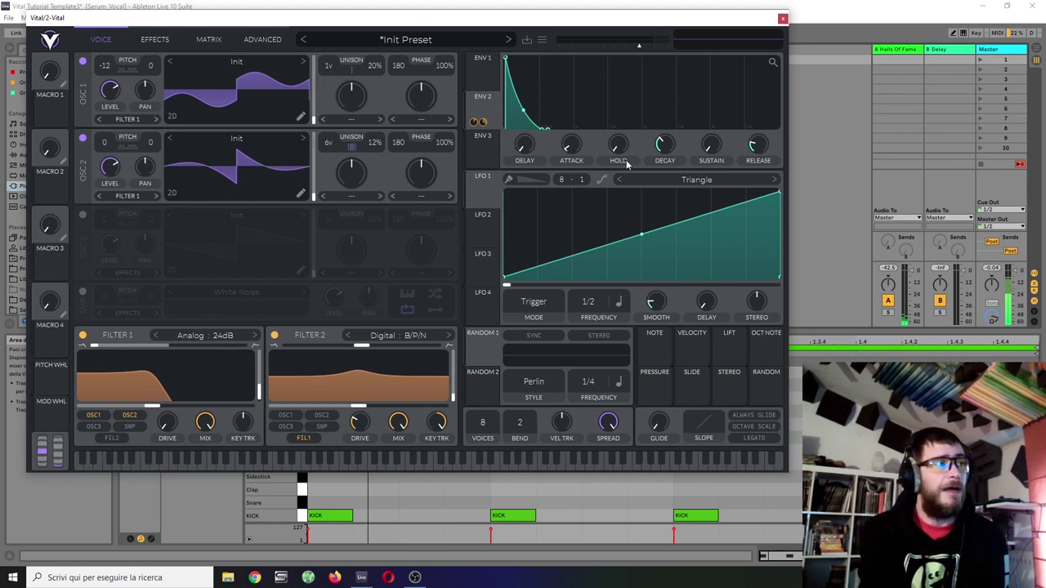
pyautogui.click(541, 304)
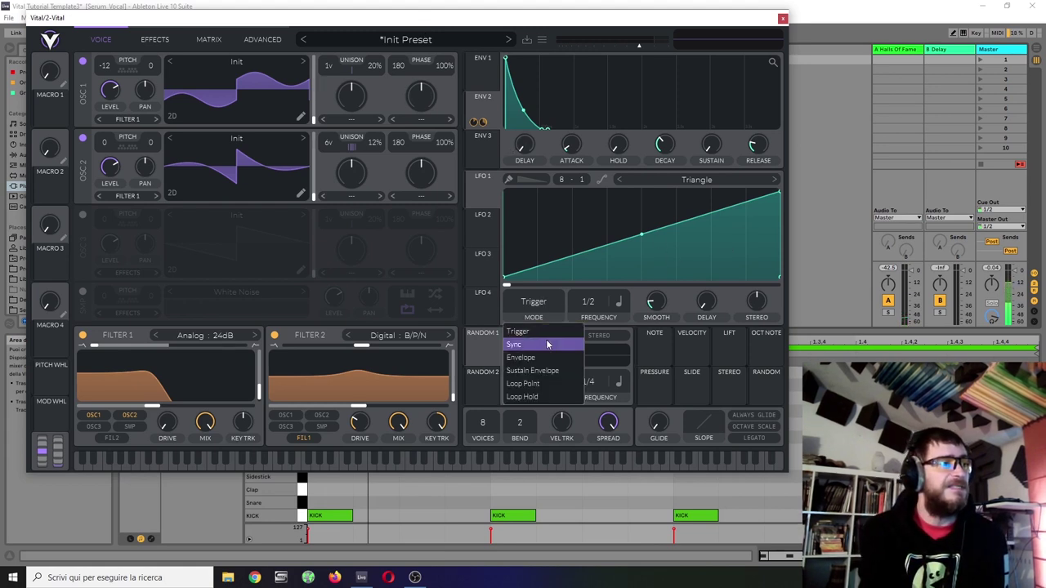
pyautogui.click(549, 345)
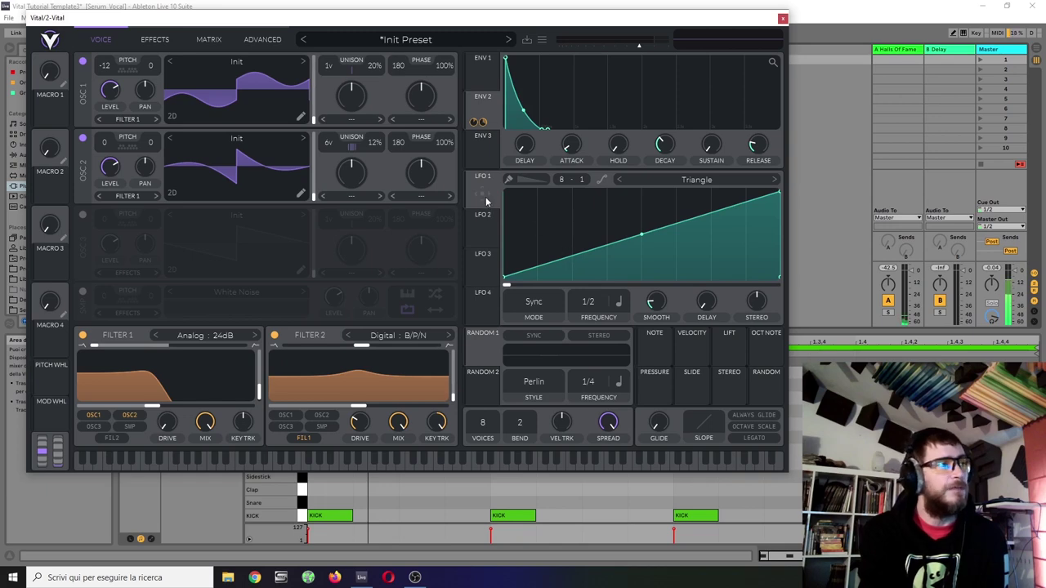
# - Route LFO 1 to master volume at about -0.279, flip it, and bend it into exponential decay
pyautogui.moveTo(486, 201); pyautogui.dragTo(637, 48)
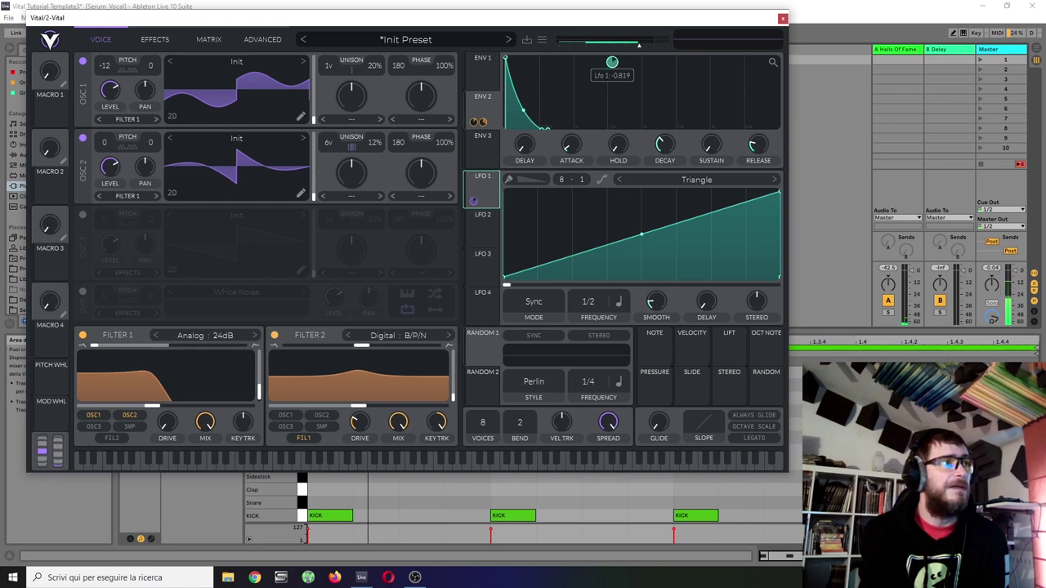
pyautogui.moveTo(612, 62); pyautogui.dragTo(614, 74)
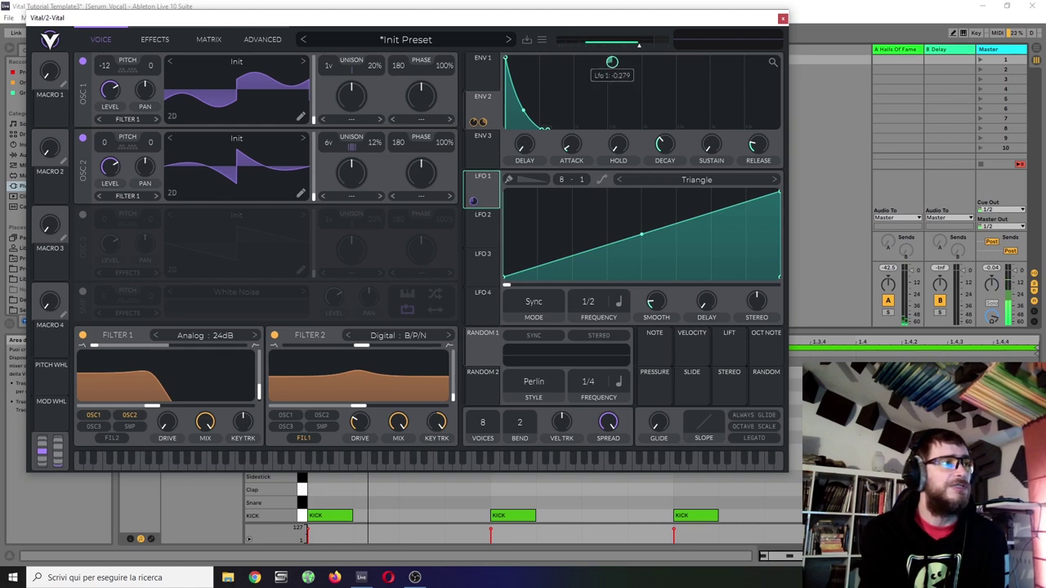
pyautogui.rightClick(637, 215)
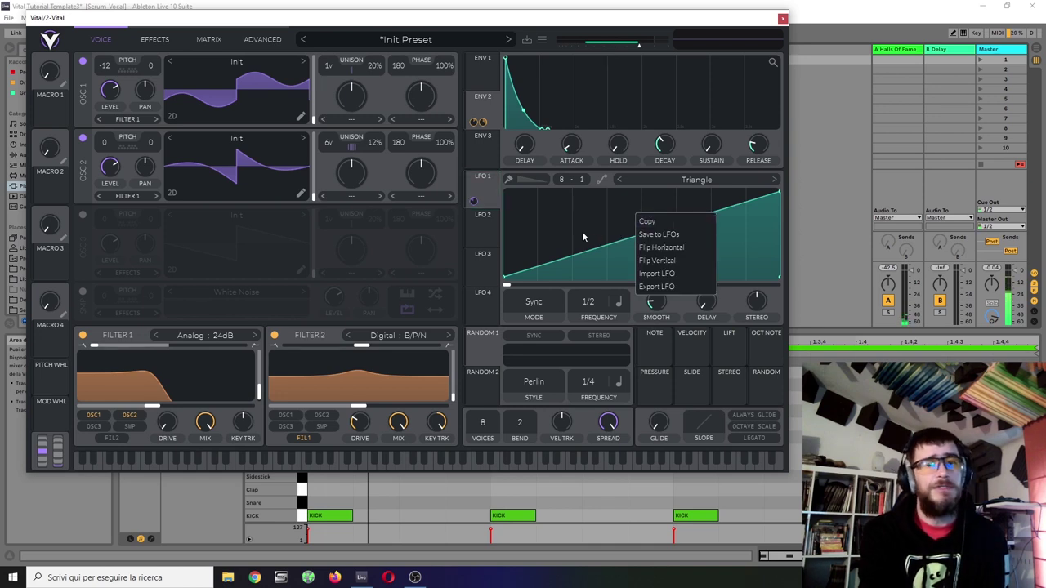
pyautogui.click(665, 248)
pyautogui.moveTo(643, 238); pyautogui.dragTo(602, 303)
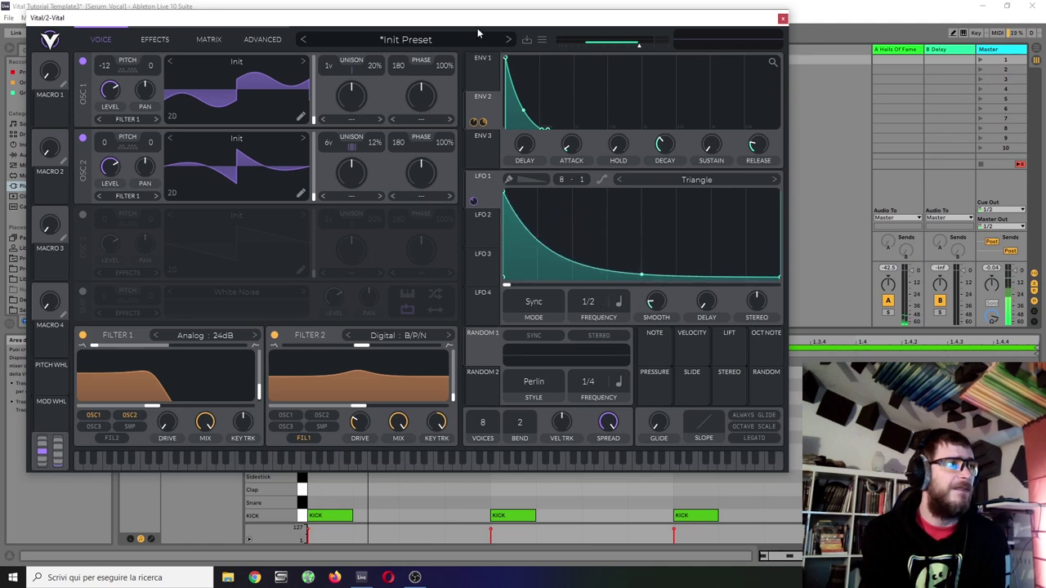
pyautogui.moveTo(478, 18); pyautogui.dragTo(484, 133)
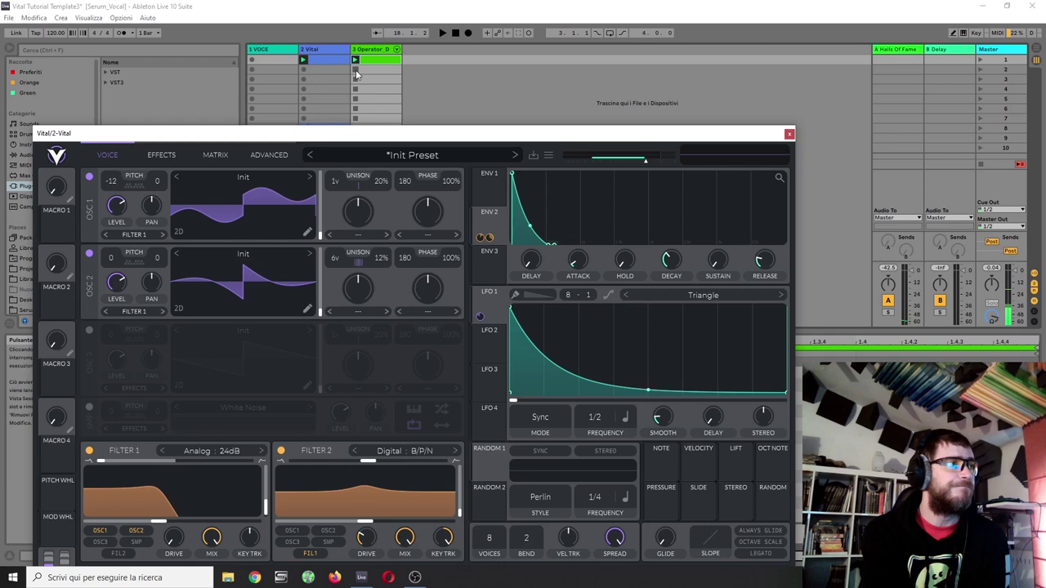
# - Launch the Vital clip and drop LFO 1's smoothing to zero, then 0.005 secs
pyautogui.click(357, 74)
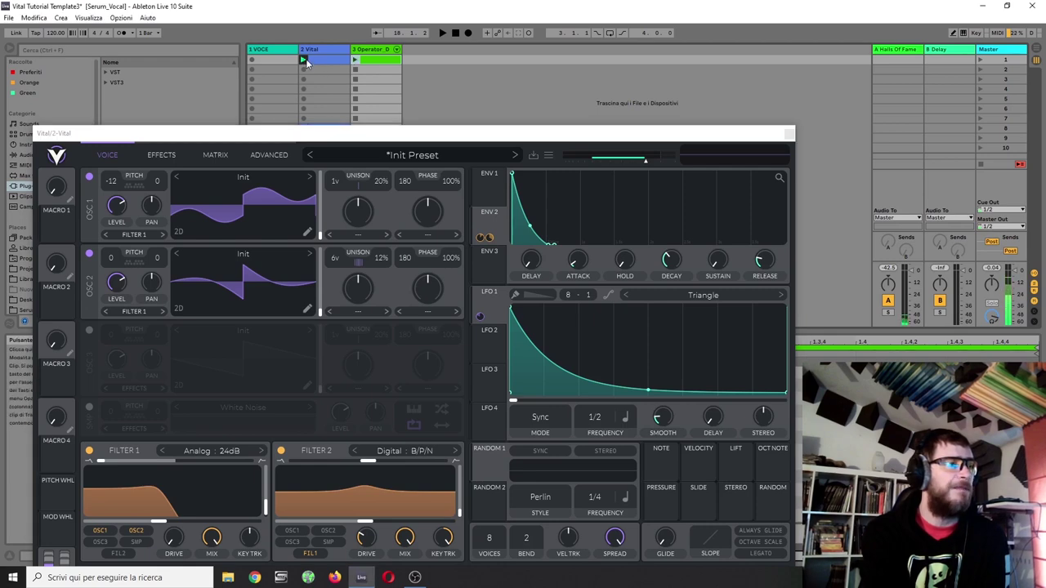
pyautogui.click(304, 60)
pyautogui.moveTo(463, 132); pyautogui.dragTo(510, 95)
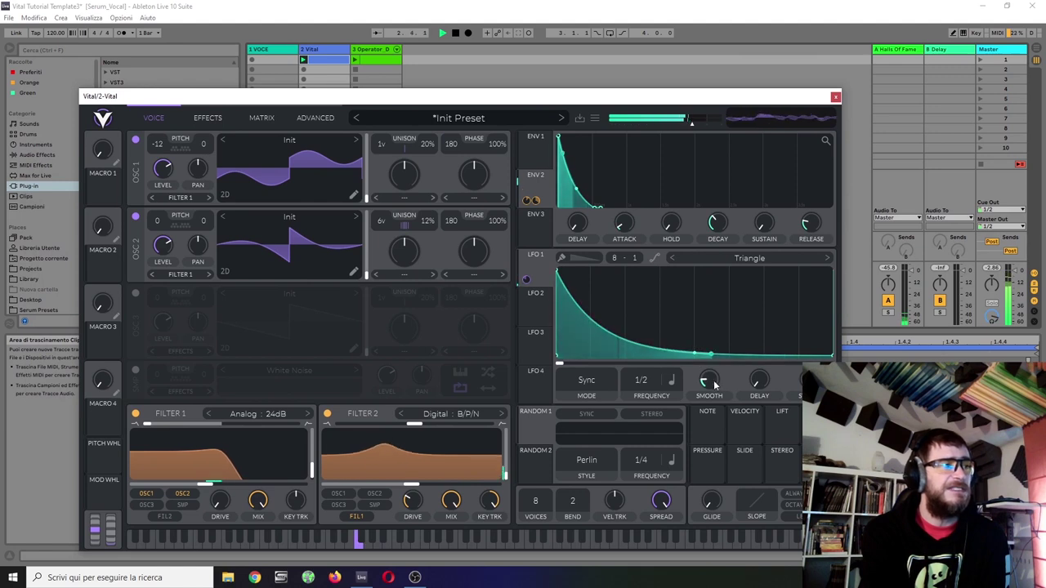
pyautogui.moveTo(715, 384); pyautogui.dragTo(698, 443)
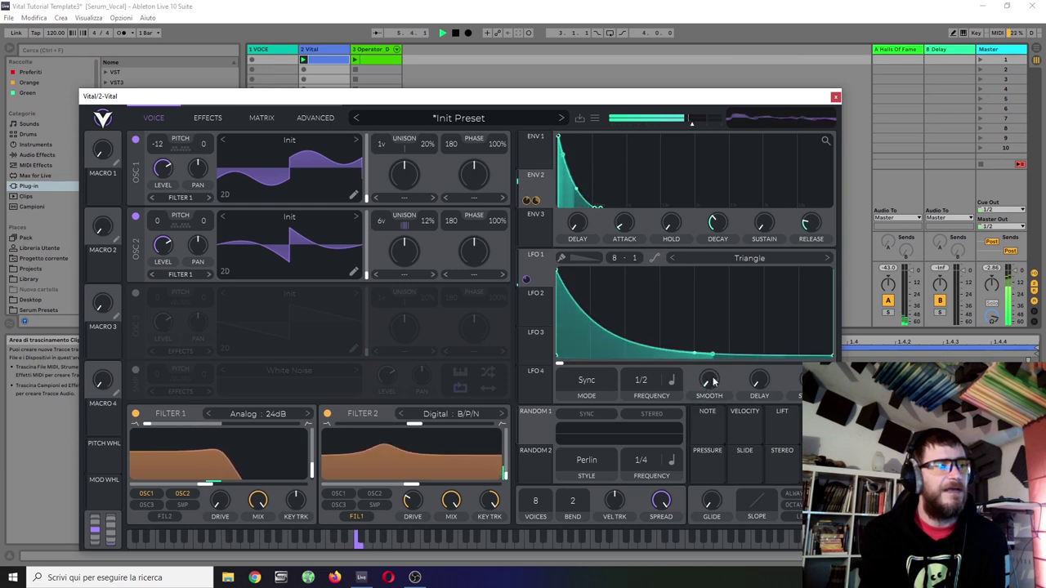
pyautogui.moveTo(712, 381); pyautogui.dragTo(722, 372)
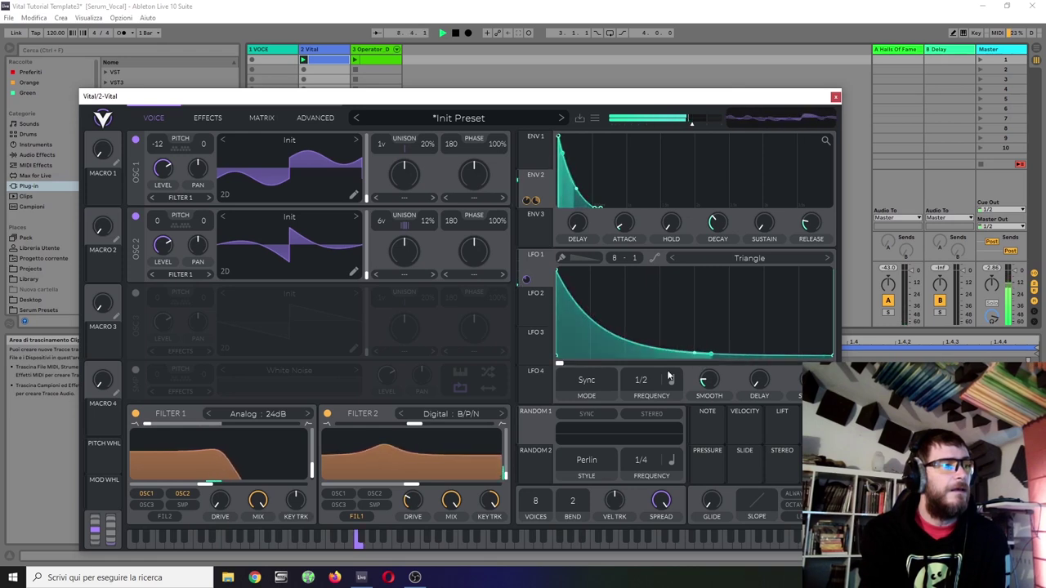
# - Deepen LFO 1's modulation to -0.439, set rate 1/4, smoothing 0.015 secs, and replay the clip
pyautogui.moveTo(666, 144)
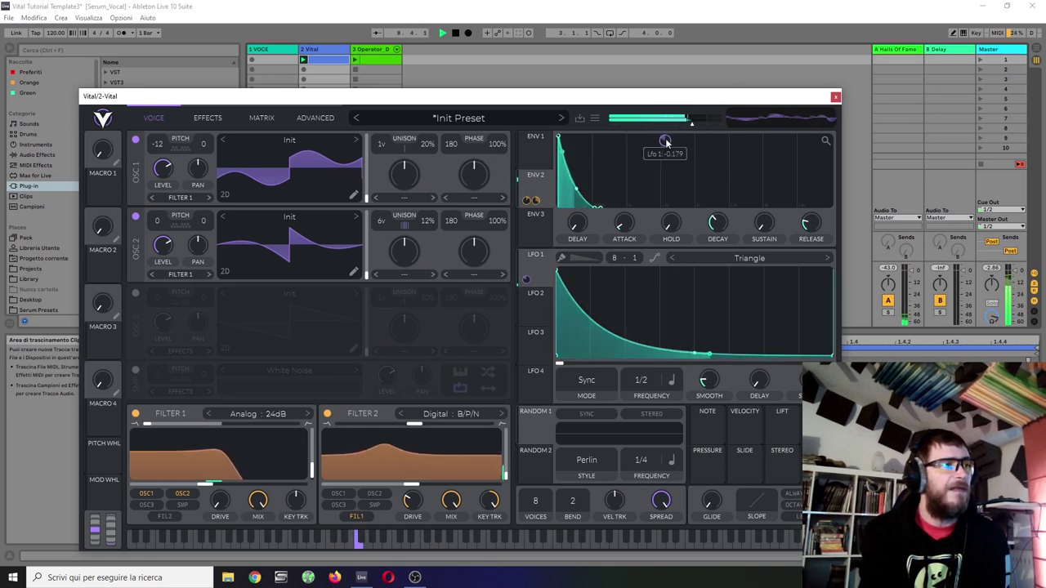
pyautogui.moveTo(666, 143); pyautogui.dragTo(666, 163)
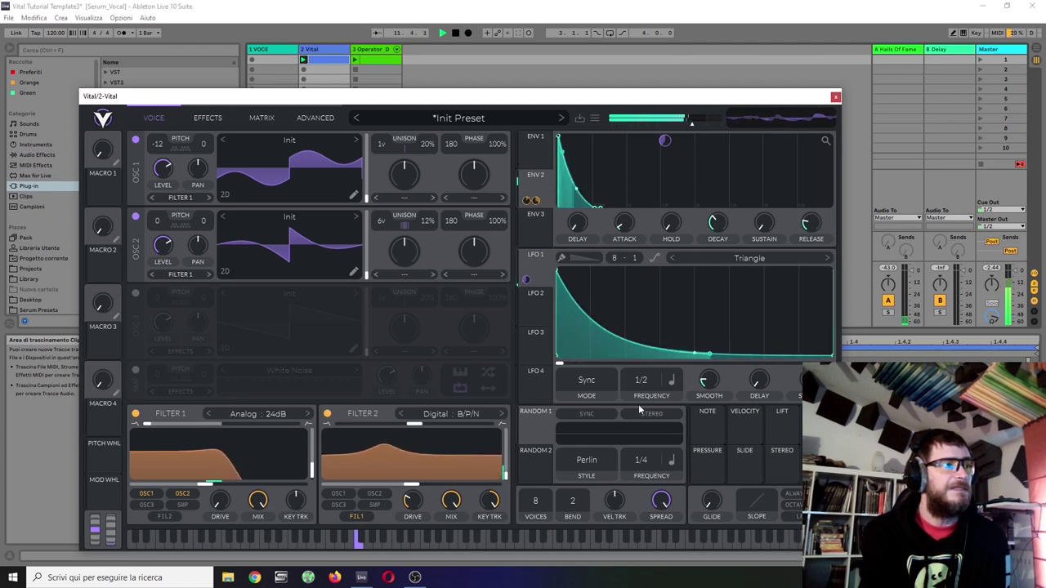
pyautogui.scroll(-1, 659, 380)
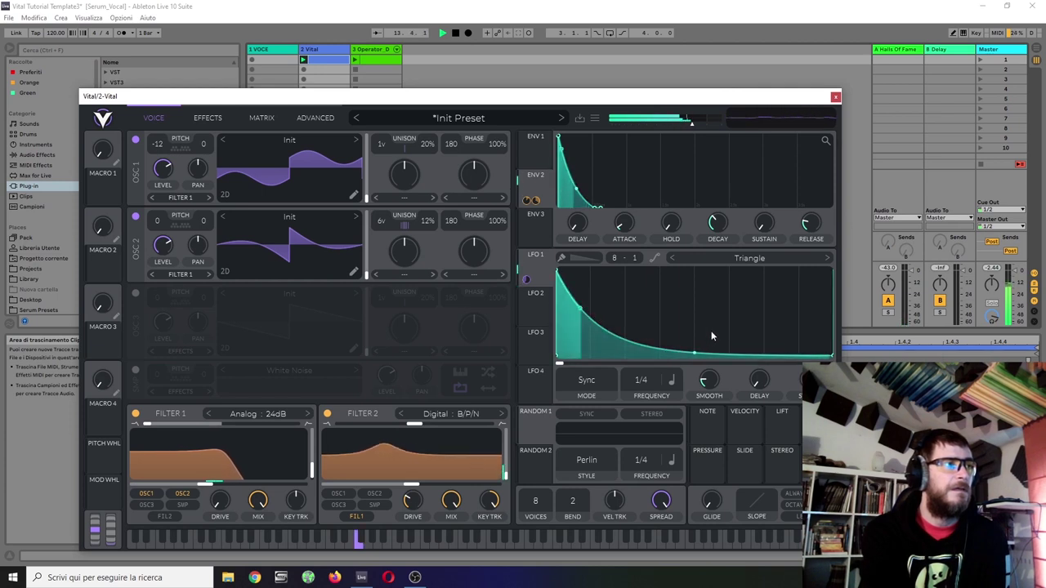
pyautogui.moveTo(717, 380)
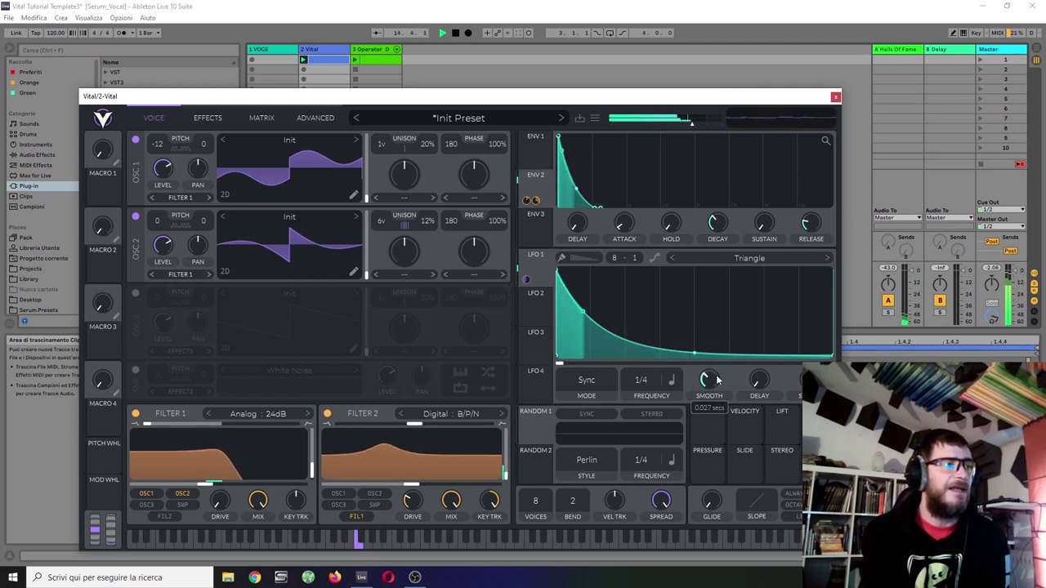
pyautogui.scroll(3, 717, 380)
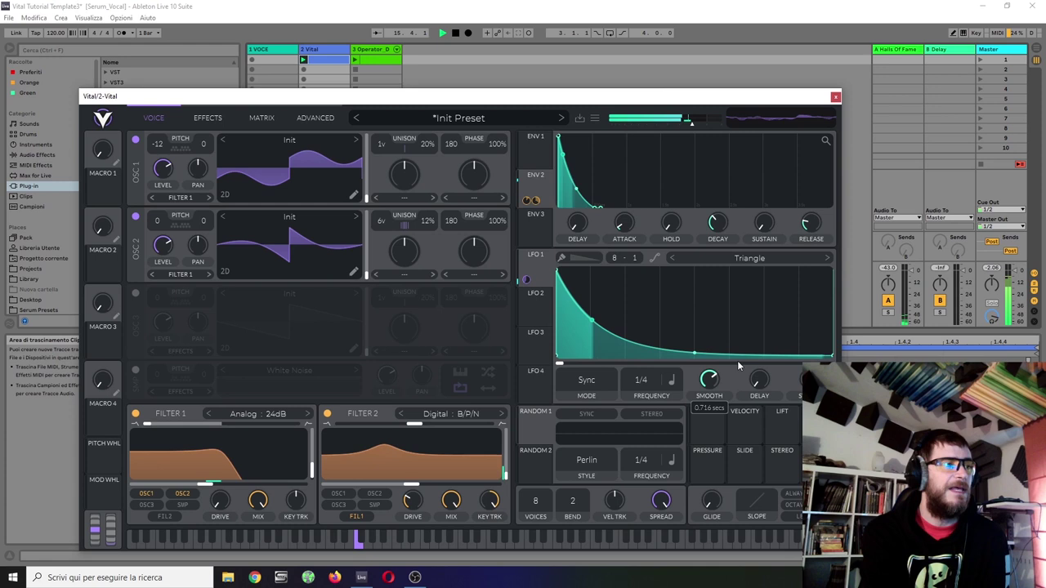
pyautogui.moveTo(738, 365); pyautogui.dragTo(724, 389)
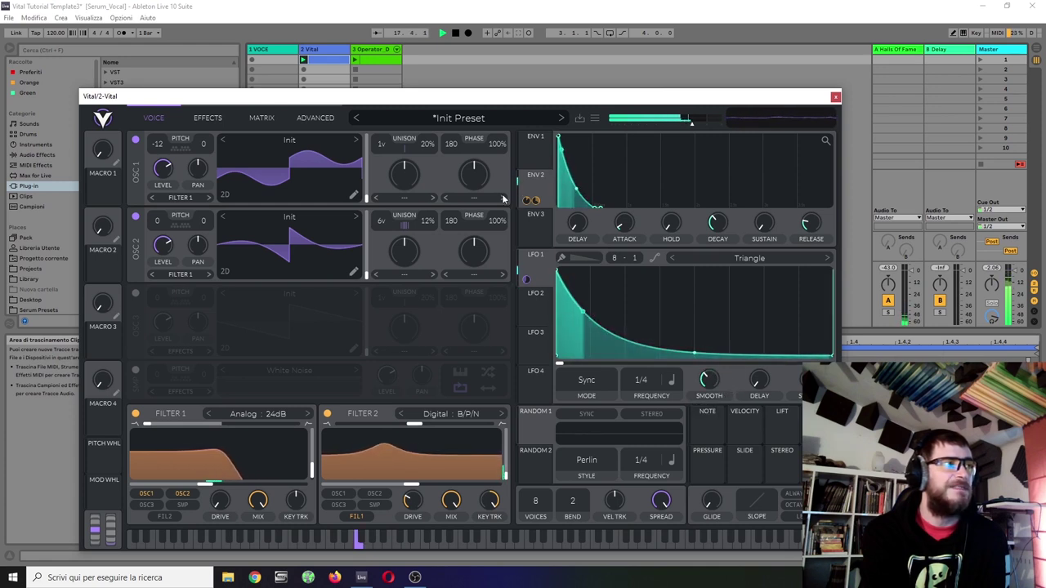
pyautogui.click(376, 60)
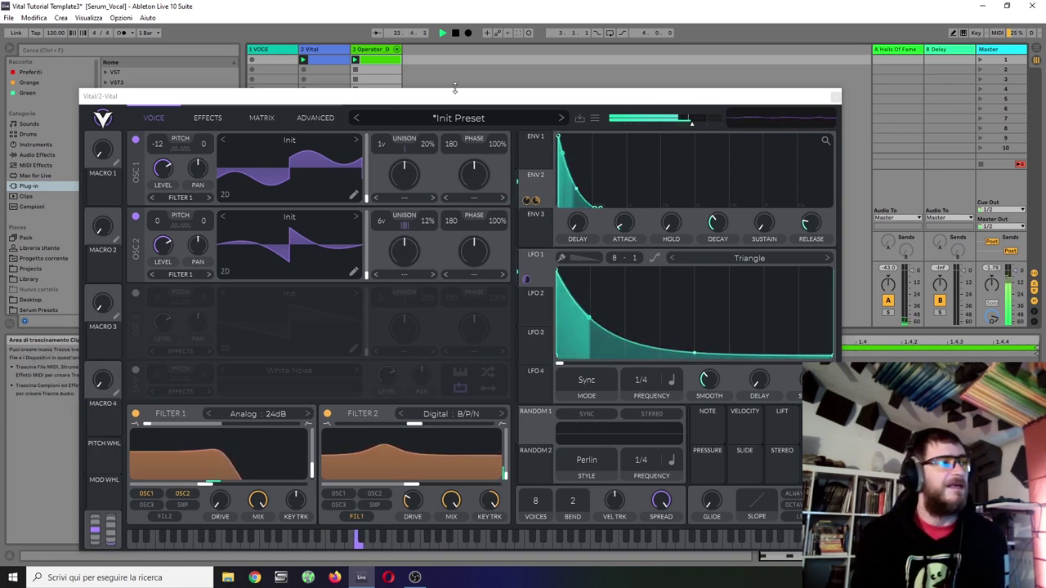
# - Stop playback and lower oscillator 1's phase randomness from 100% to 0%
pyautogui.click(455, 33)
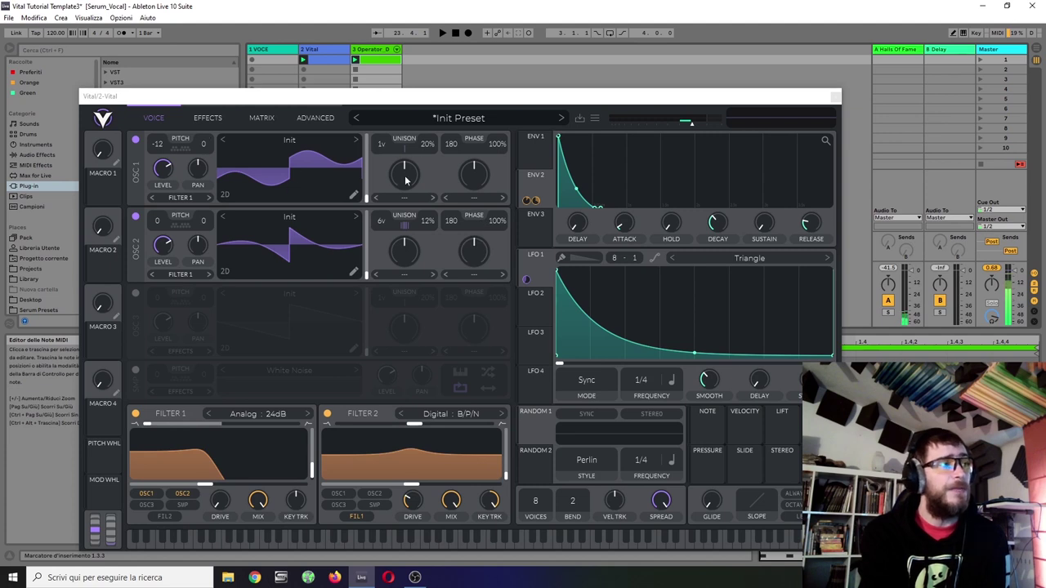
pyautogui.moveTo(497, 144); pyautogui.dragTo(487, 330)
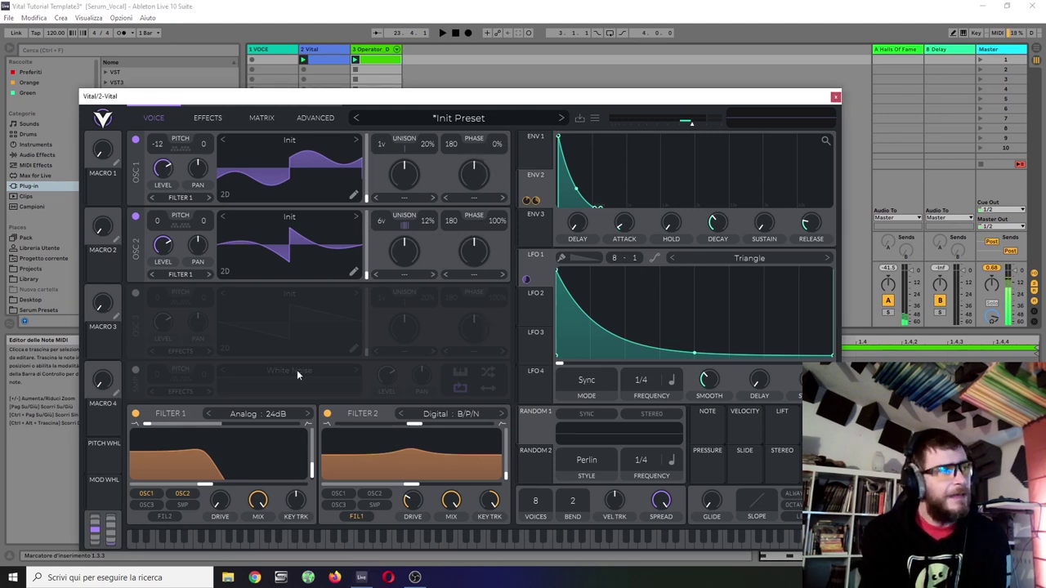
# - Open oscillator 1's wavetable editor and add a Phase Shift modifier, leaving blend at None
pyautogui.click(353, 196)
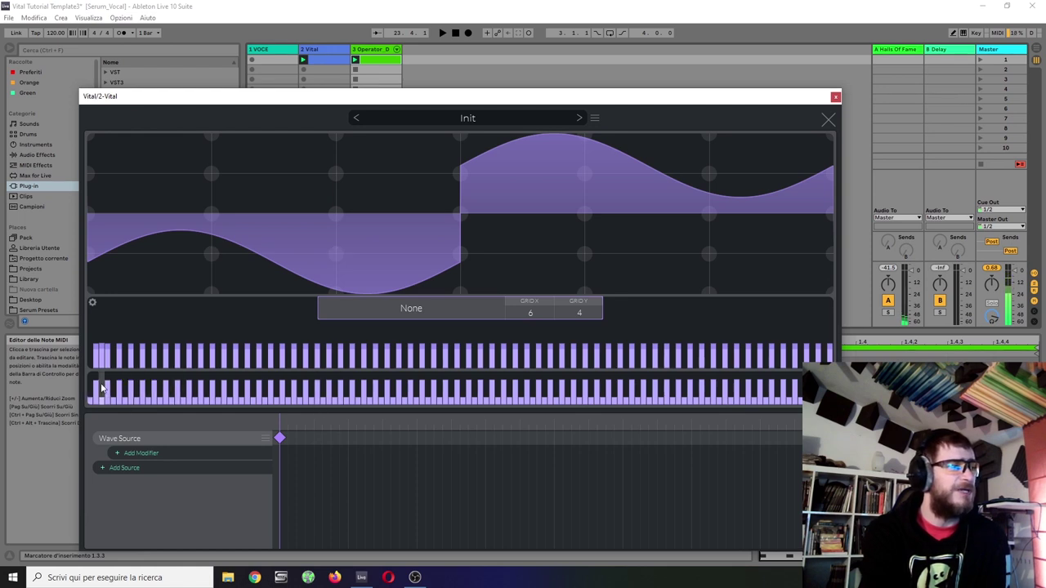
pyautogui.click(122, 455)
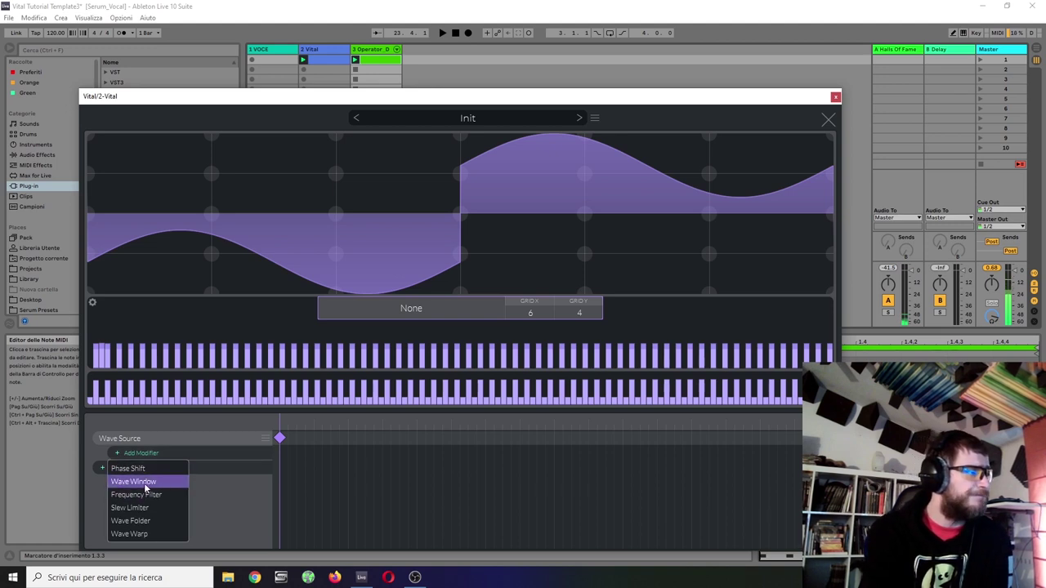
pyautogui.click(142, 470)
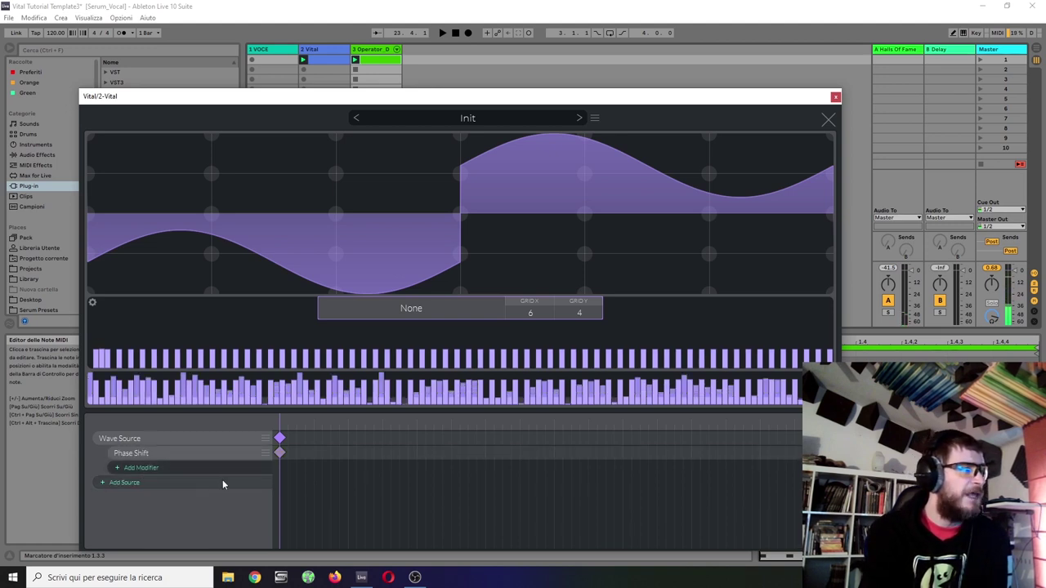
pyautogui.rightClick(264, 454)
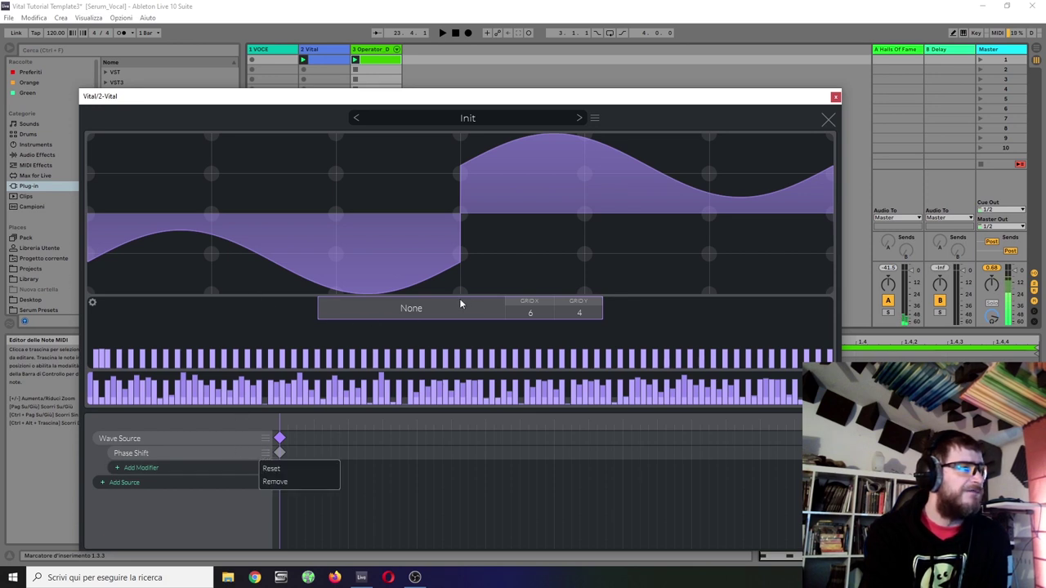
pyautogui.click(430, 309)
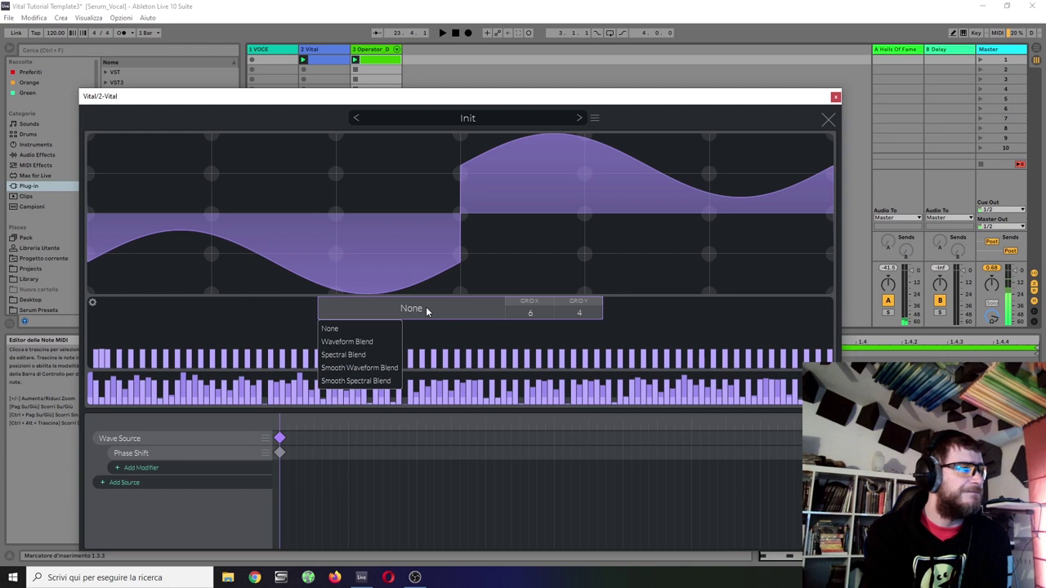
pyautogui.moveTo(310, 360)
pyautogui.mouseDown()
pyautogui.moveTo(299, 300)
pyautogui.moveTo(301, 374)
pyautogui.mouseUp()
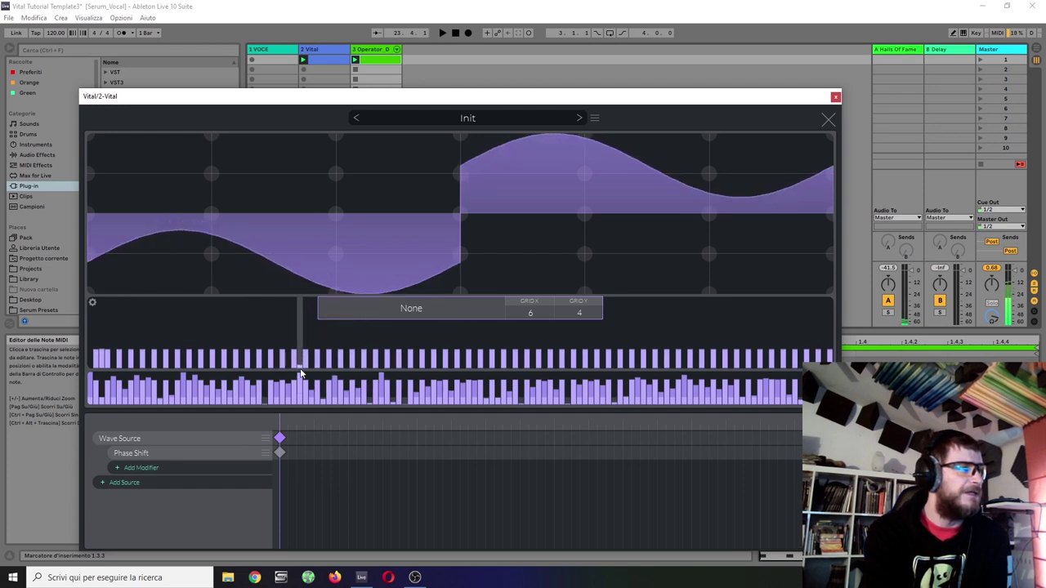
# - Set the Phase Shift style to Harmonic and drag the wave to shift its phase
pyautogui.rightClick(278, 454)
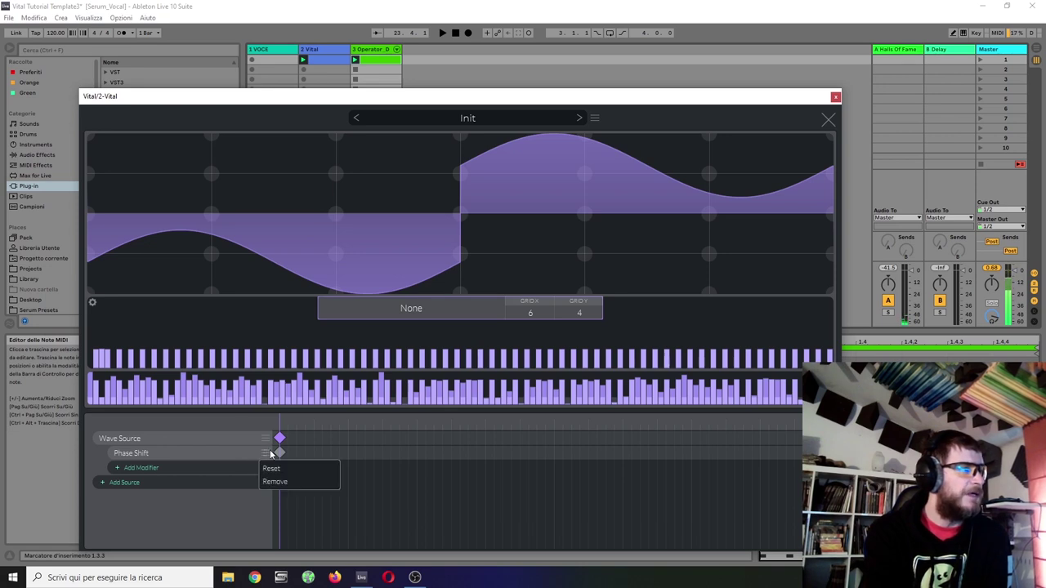
pyautogui.click(279, 453)
pyautogui.click(307, 314)
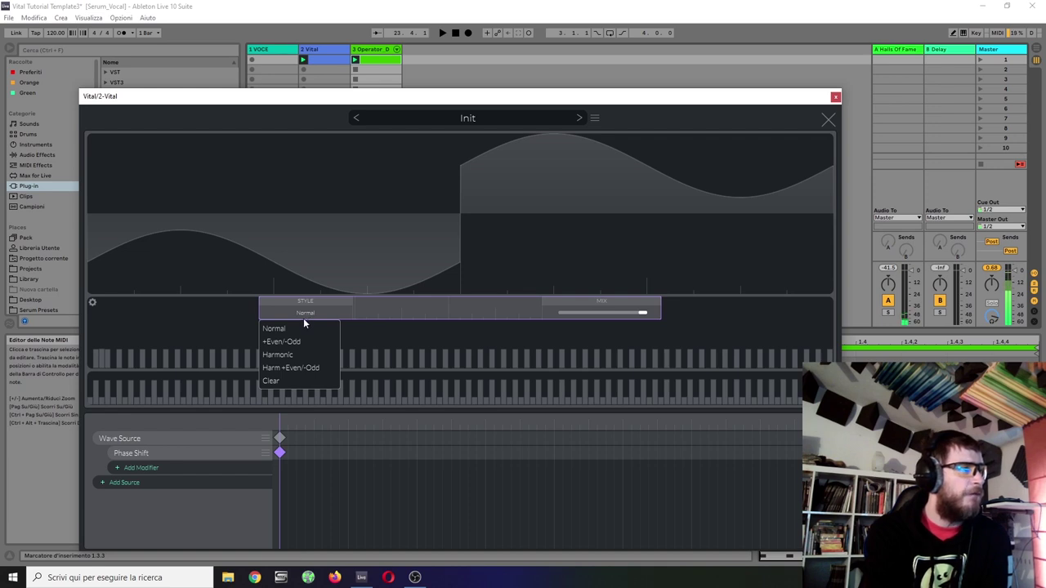
pyautogui.click(282, 354)
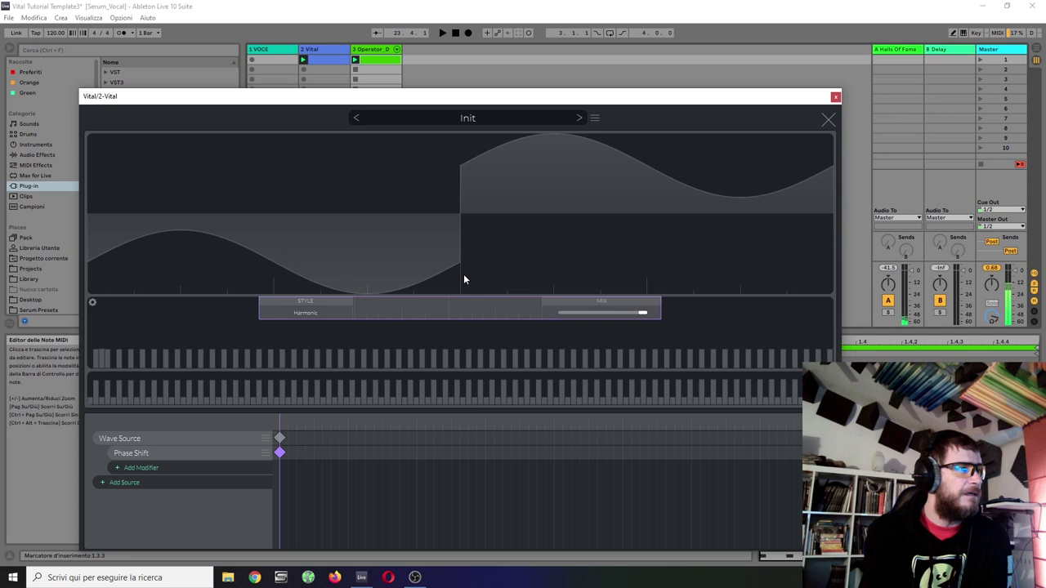
pyautogui.moveTo(451, 296)
pyautogui.mouseDown()
pyautogui.moveTo(461, 284)
pyautogui.moveTo(510, 279)
pyautogui.moveTo(449, 290)
pyautogui.moveTo(684, 264)
pyautogui.moveTo(457, 287)
pyautogui.mouseUp()
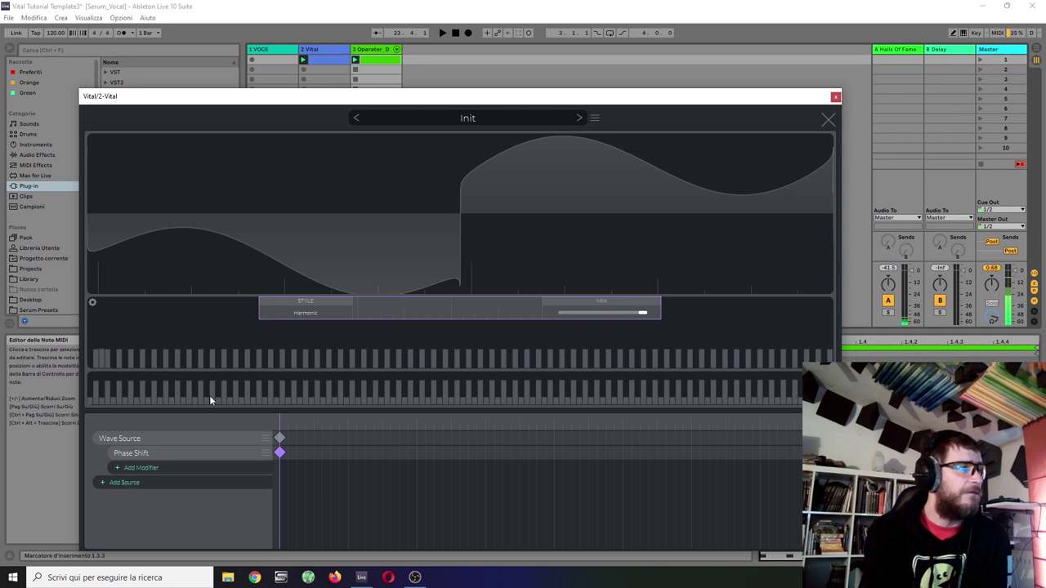
# - In the Wave Source keyframe, zoom out the spectrum and flatten all harmonic phase bars to zero
pyautogui.click(280, 438)
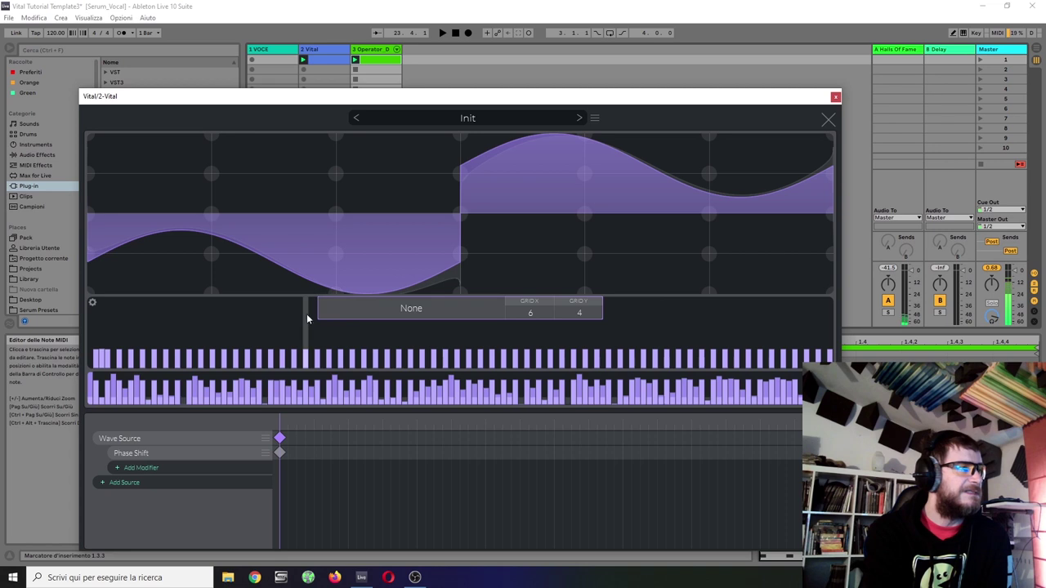
pyautogui.moveTo(292, 350); pyautogui.dragTo(296, 337)
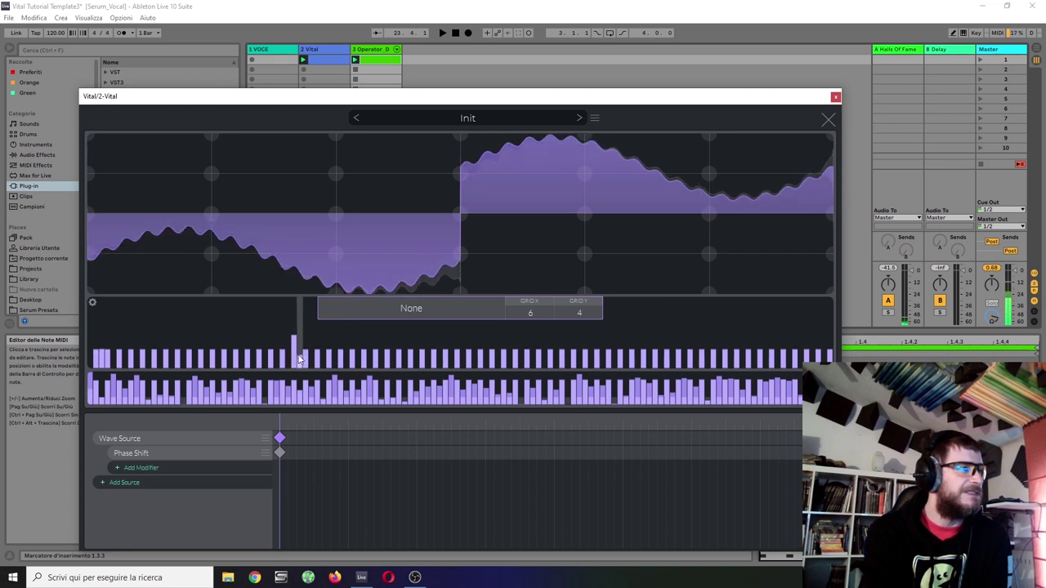
pyautogui.click(296, 361)
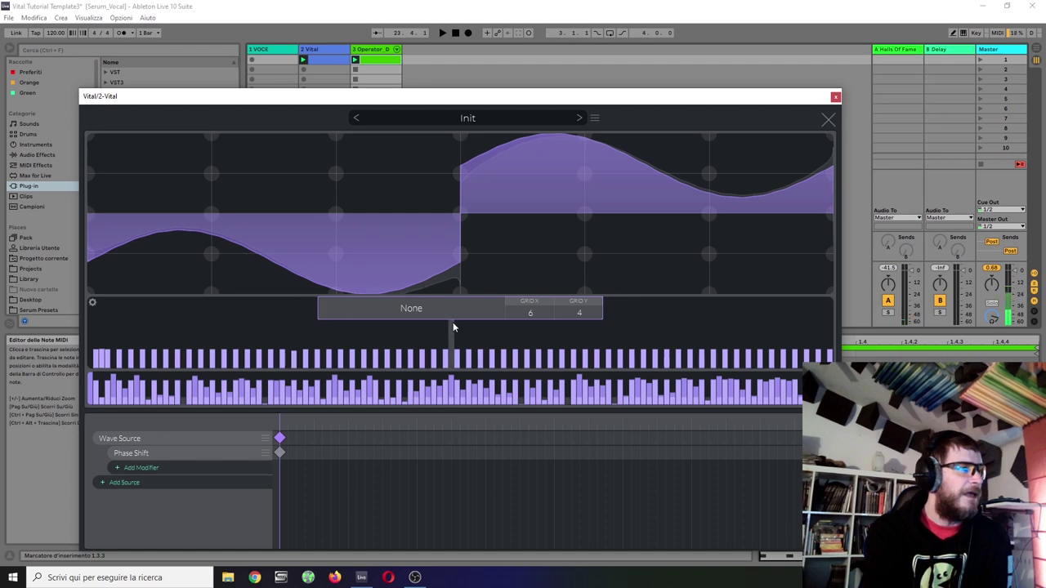
pyautogui.scroll(-5, 451, 324)
pyautogui.scroll(-2, 457, 363)
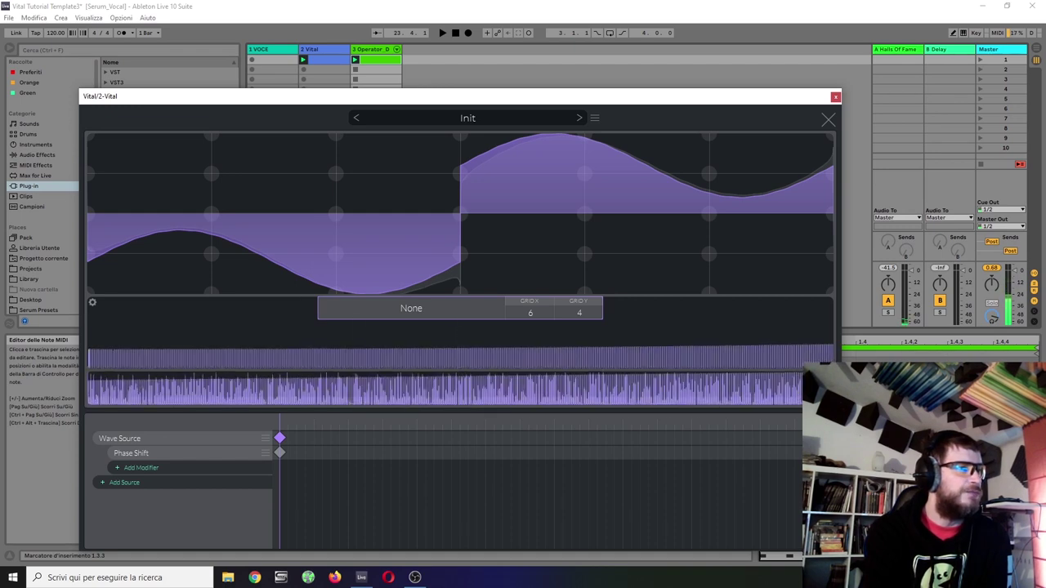
pyautogui.moveTo(809, 413)
pyautogui.mouseDown()
pyautogui.moveTo(447, 506)
pyautogui.moveTo(3, 575)
pyautogui.mouseUp()
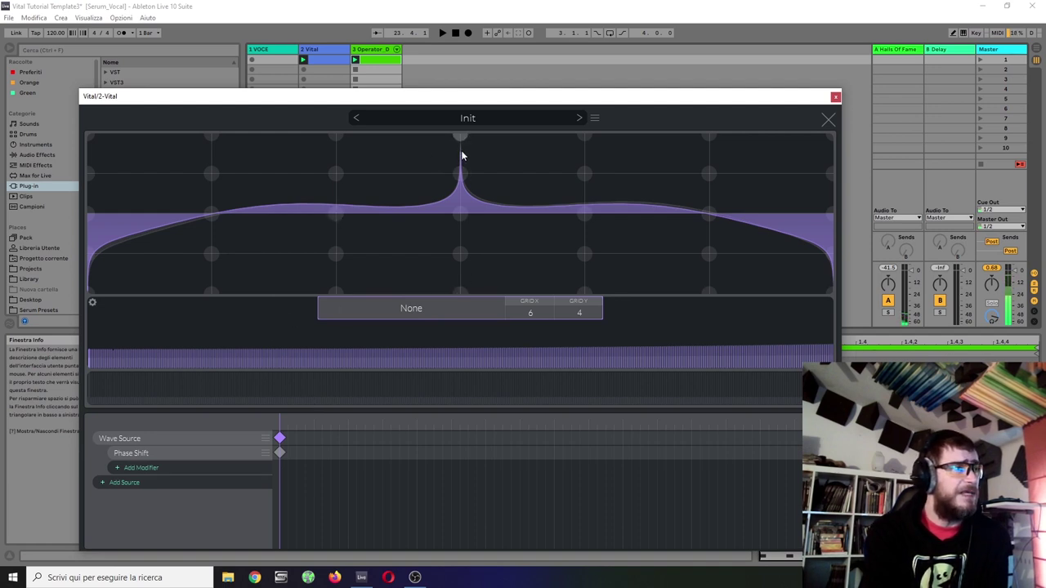
# - Reselect the Phase Shift modifier and readjust its Harmonic phase shift on the wave
pyautogui.click(279, 456)
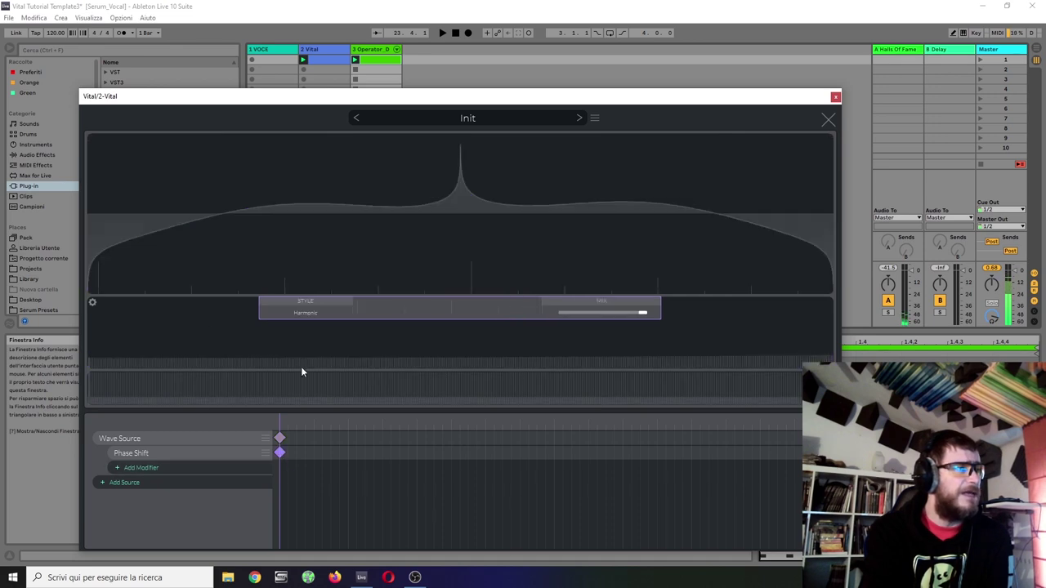
pyautogui.moveTo(377, 253); pyautogui.dragTo(629, 263)
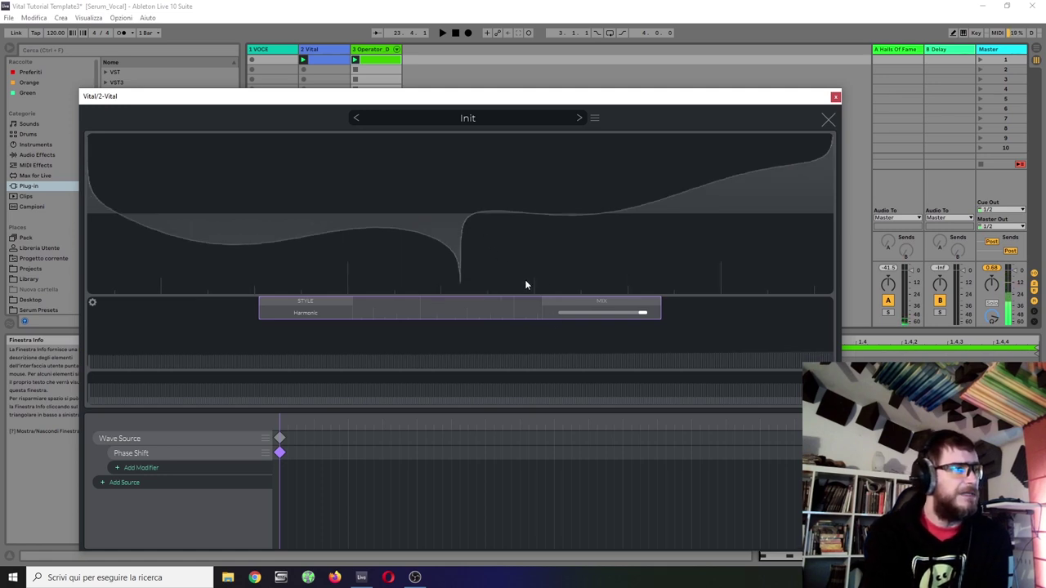
pyautogui.moveTo(526, 285); pyautogui.dragTo(914, 107)
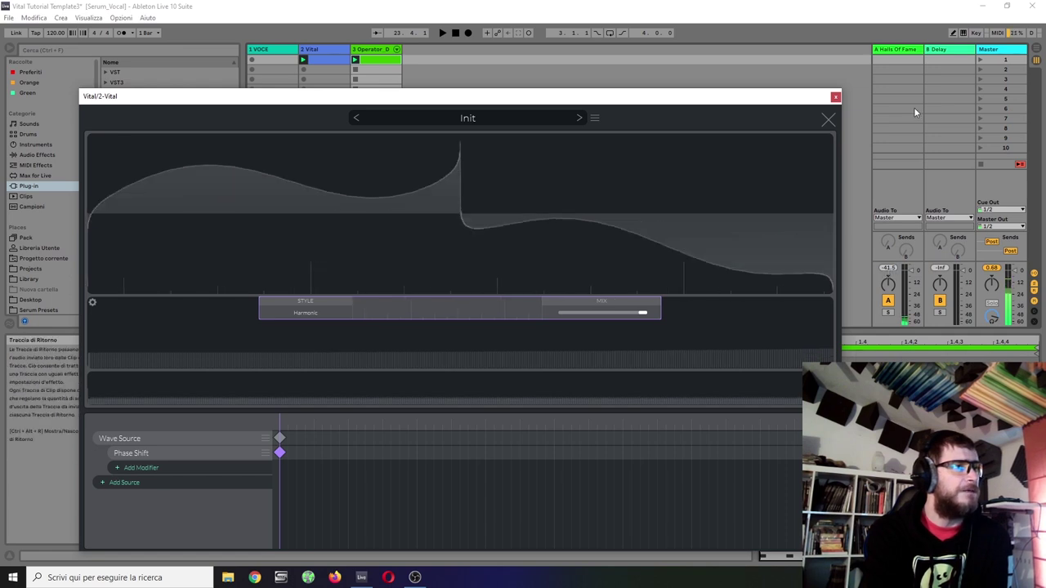
# - Close the wavetable editor, audition scene 1 with sharper LFO smoothing, stop, and disable Filter 2
pyautogui.click(830, 123)
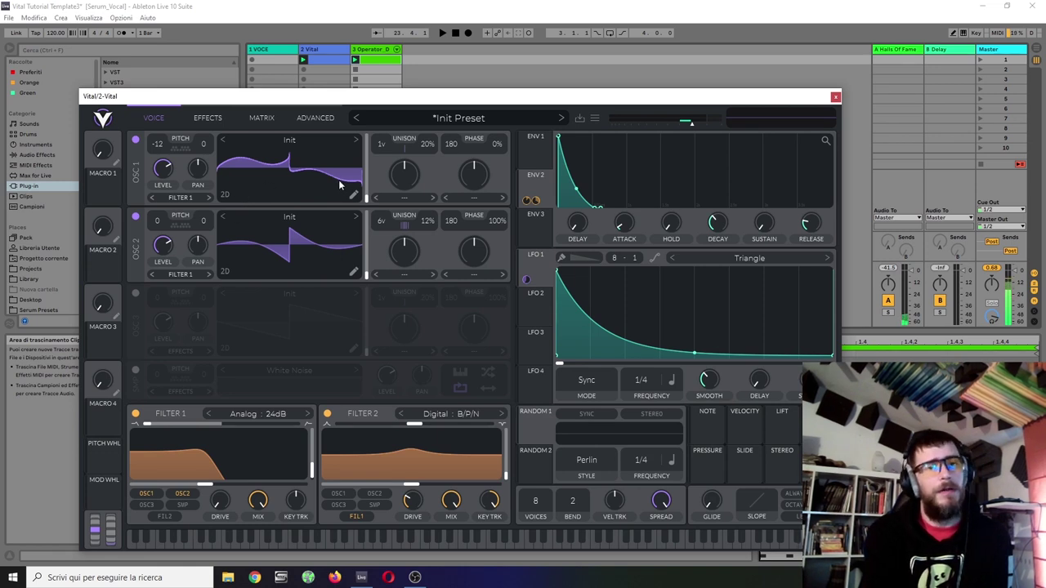
pyautogui.click(991, 59)
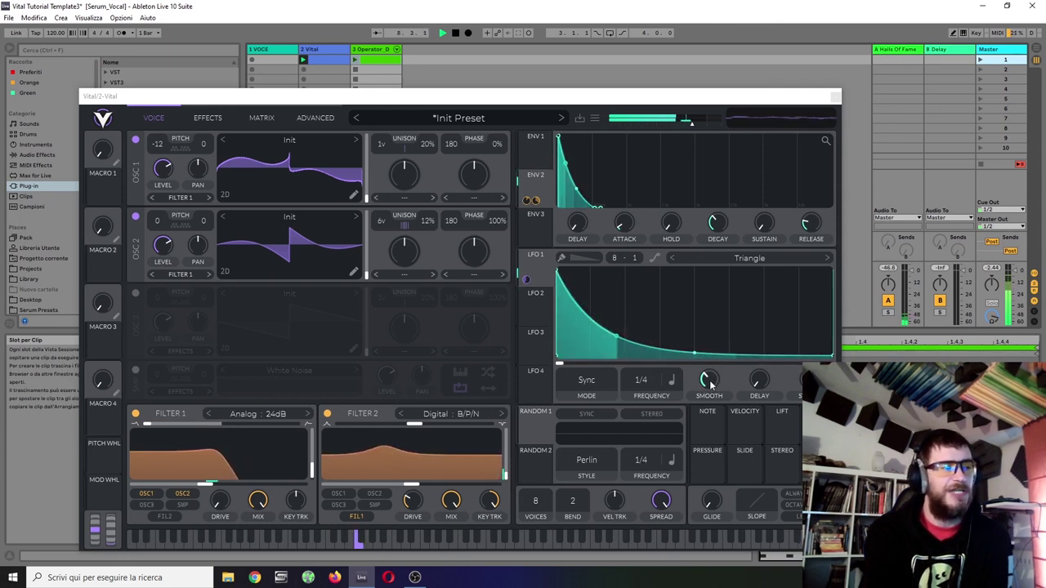
pyautogui.moveTo(712, 385); pyautogui.dragTo(732, 366)
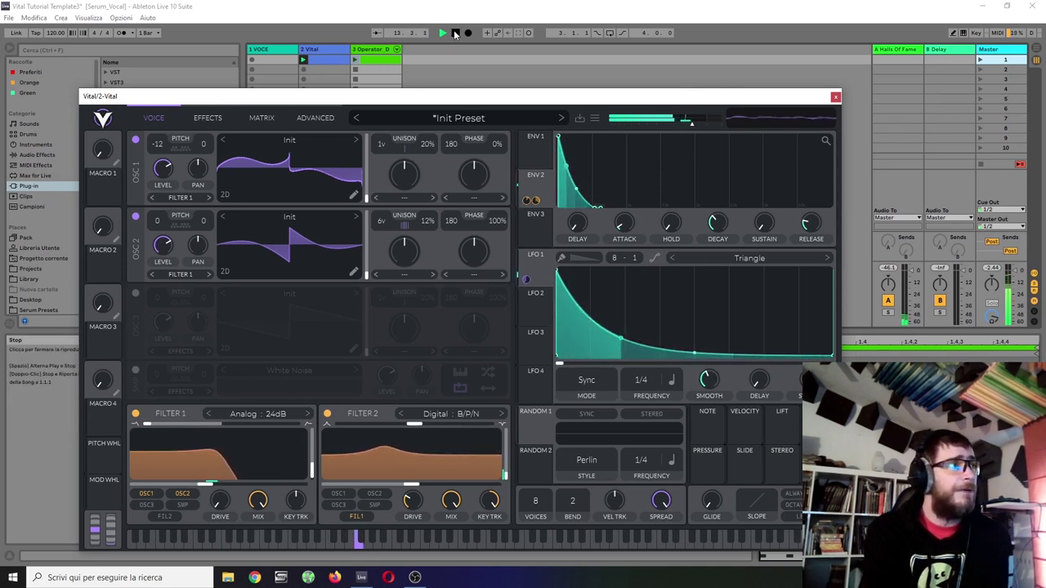
pyautogui.click(455, 34)
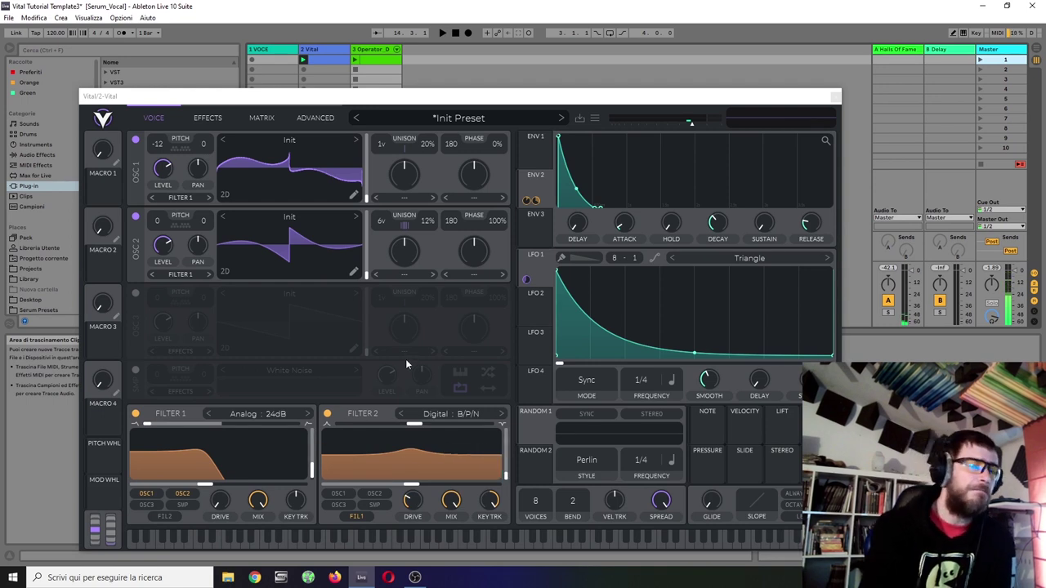
pyautogui.click(328, 414)
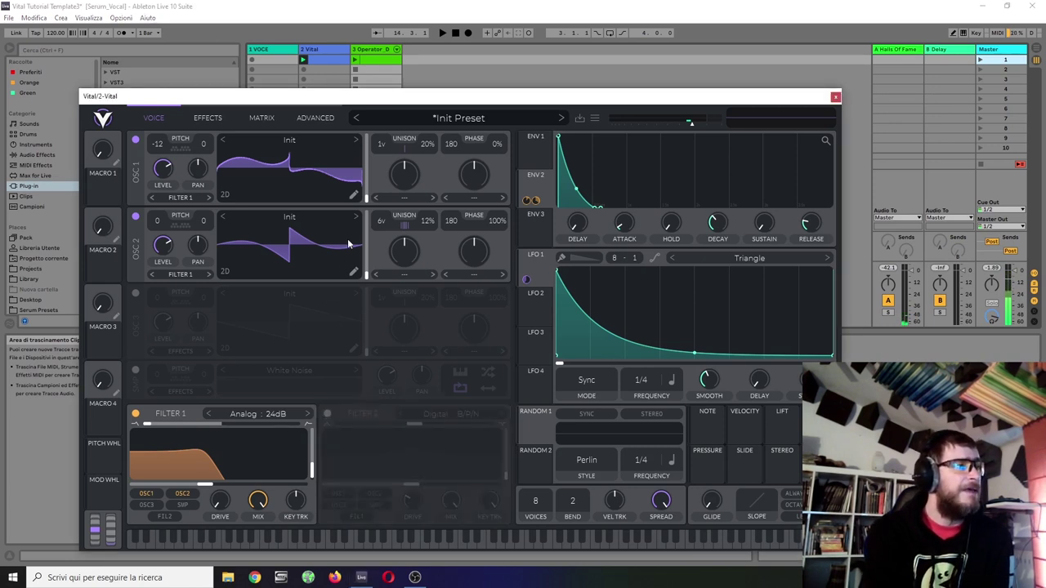
# - Raise several low harmonic bars on OSC 1's Wave Source keyframe to make a rippling, wavier shape
pyautogui.click(353, 193)
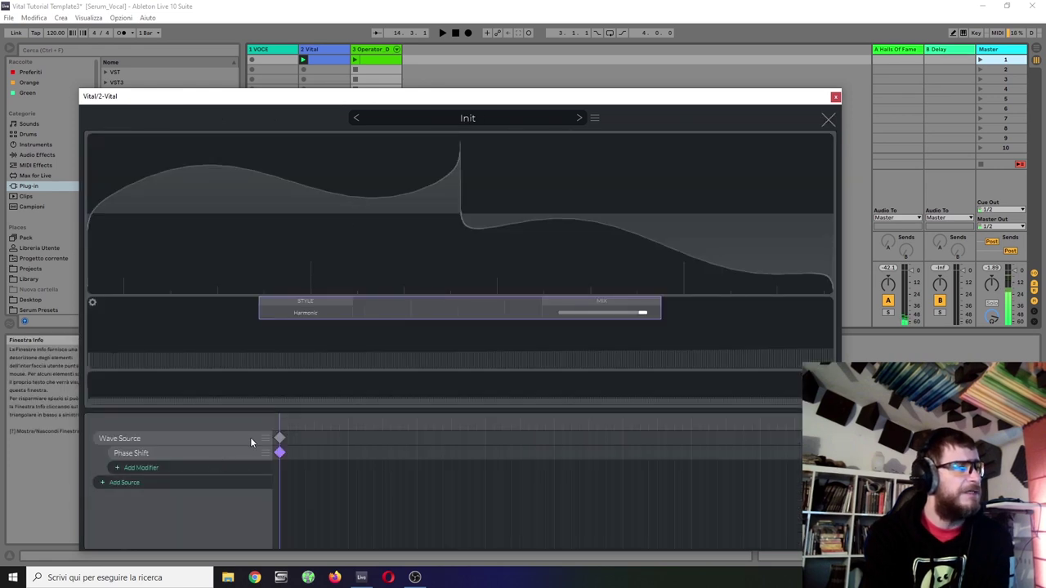
pyautogui.click(278, 438)
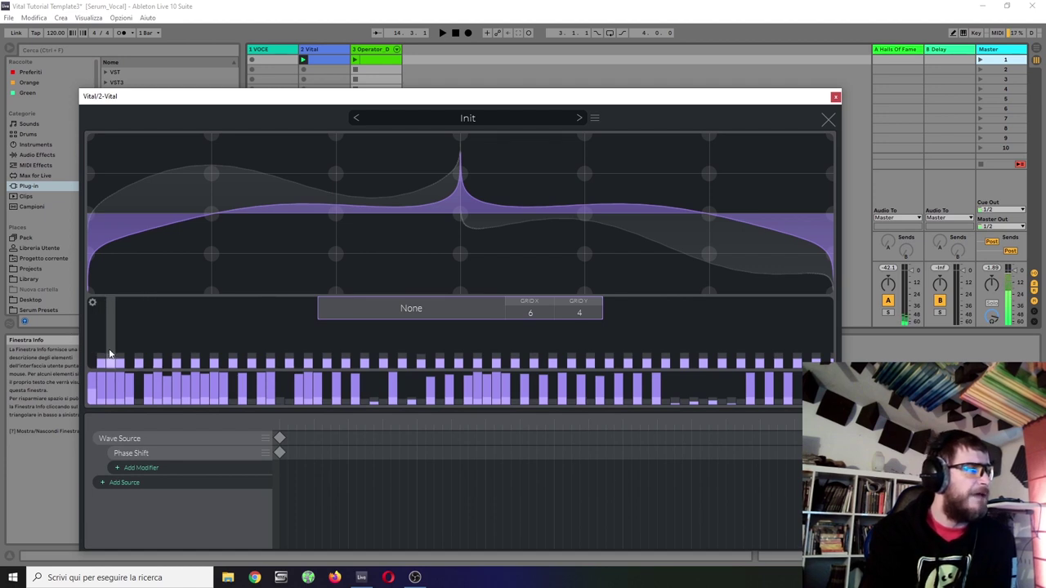
pyautogui.moveTo(109, 385); pyautogui.dragTo(105, 365)
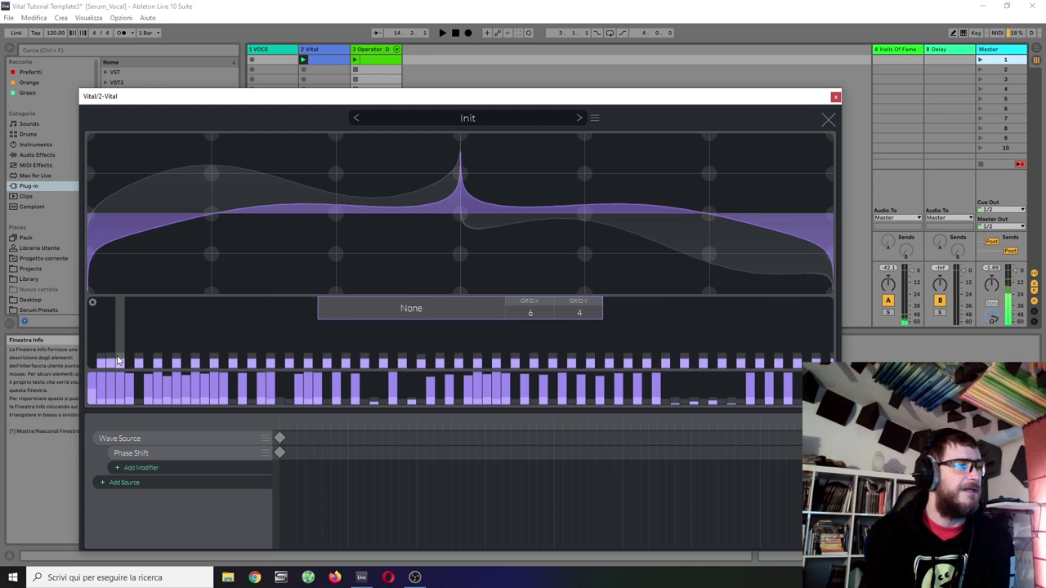
pyautogui.moveTo(119, 358); pyautogui.dragTo(127, 351)
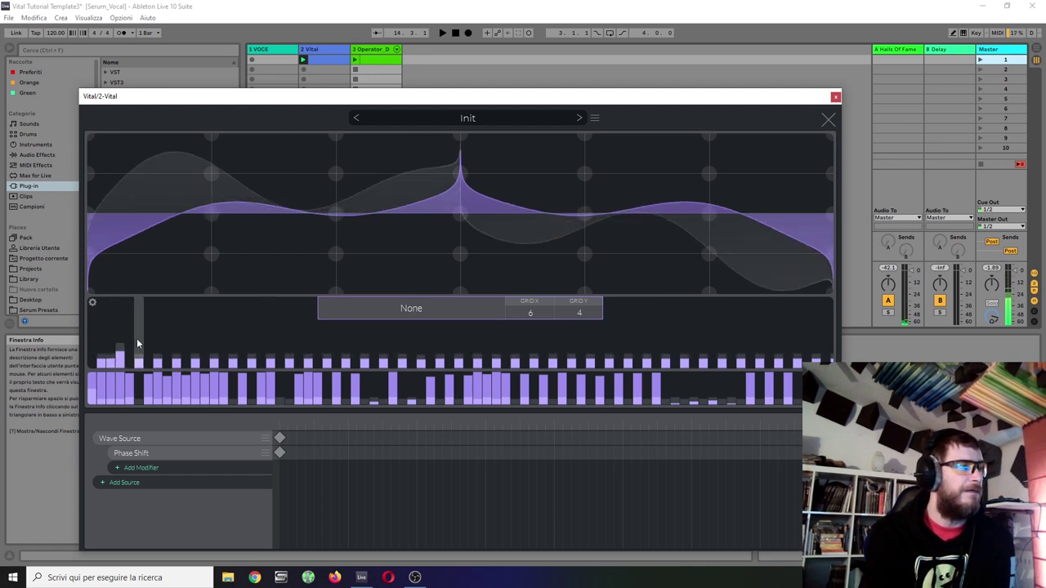
pyautogui.click(136, 339)
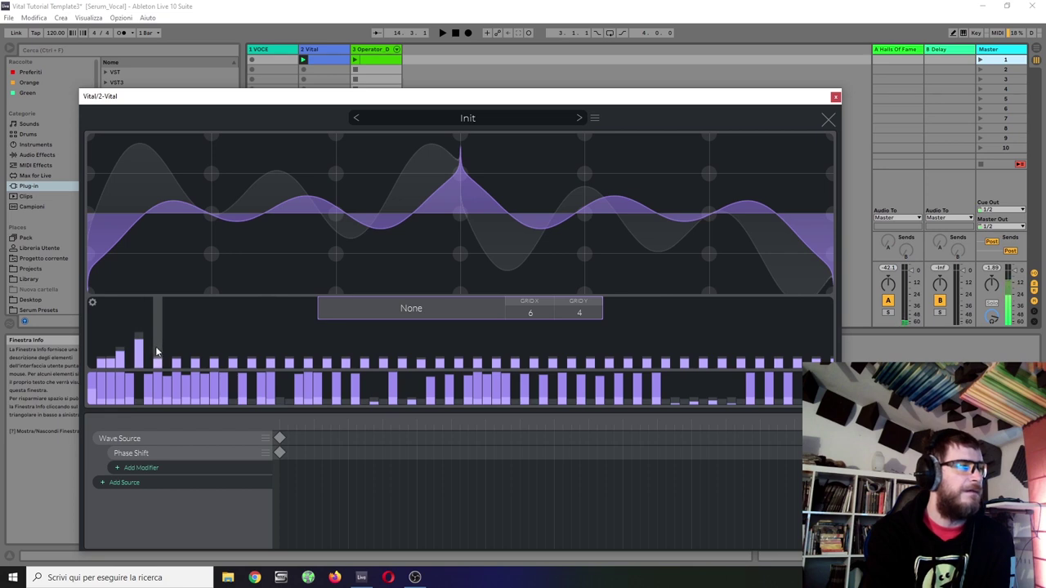
pyautogui.click(157, 349)
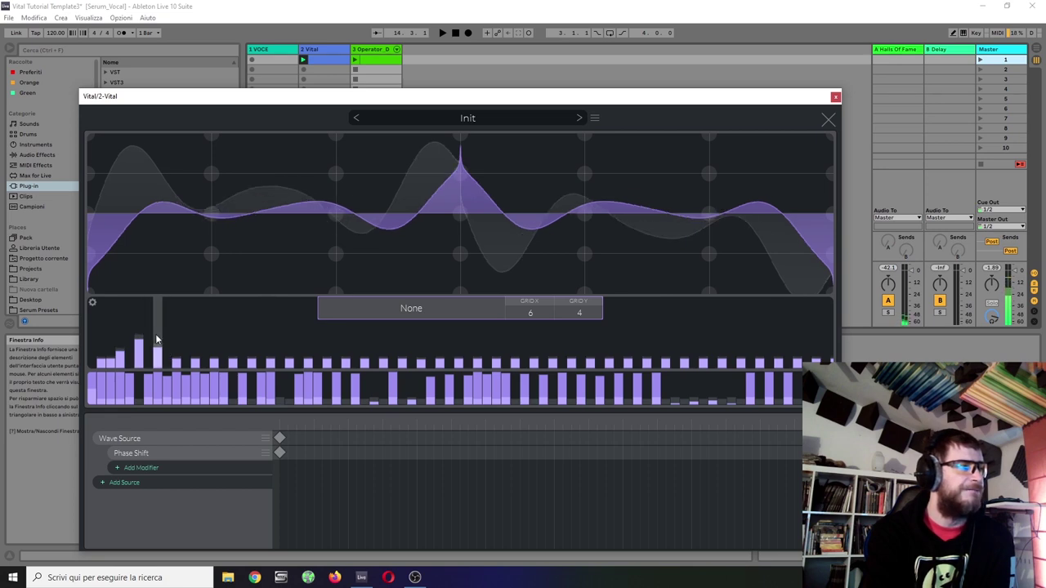
pyautogui.click(139, 334)
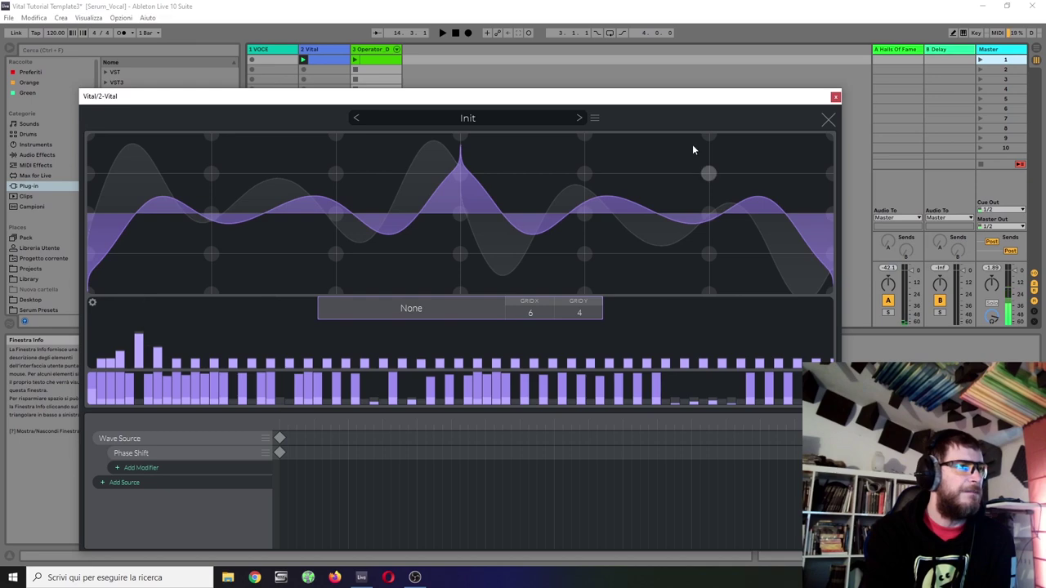
pyautogui.click(829, 120)
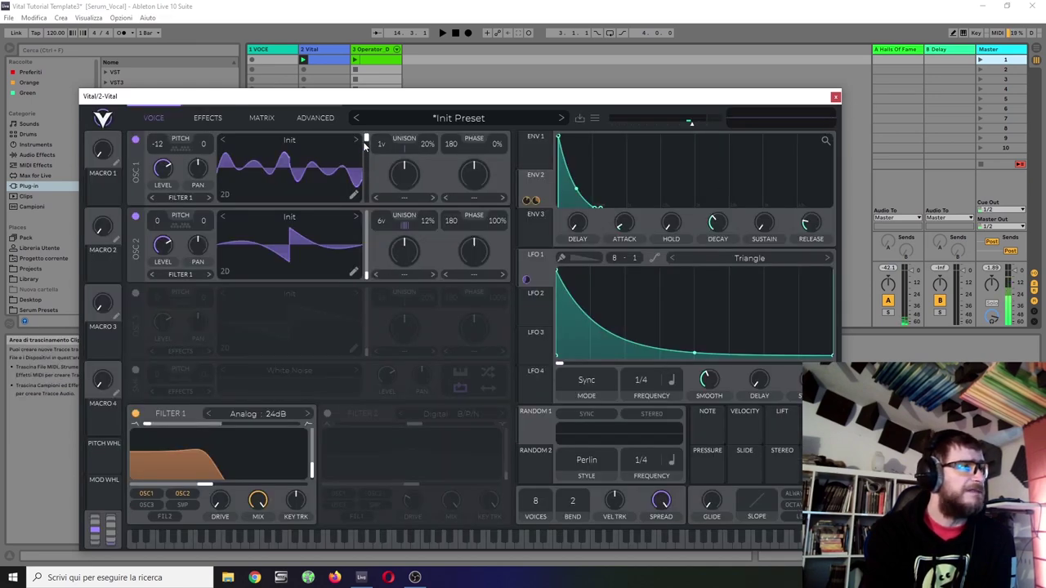
# - Move OSC 1's wavetable position to the other end, then draw a rising band of low harmonics into OSC 2's wave
pyautogui.moveTo(363, 142); pyautogui.dragTo(366, 196)
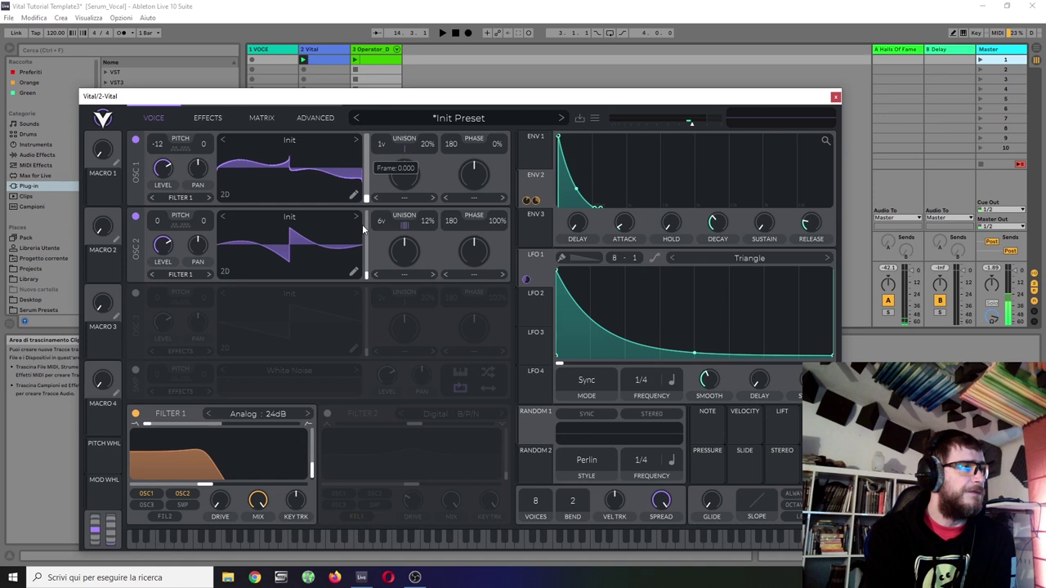
pyautogui.click(352, 273)
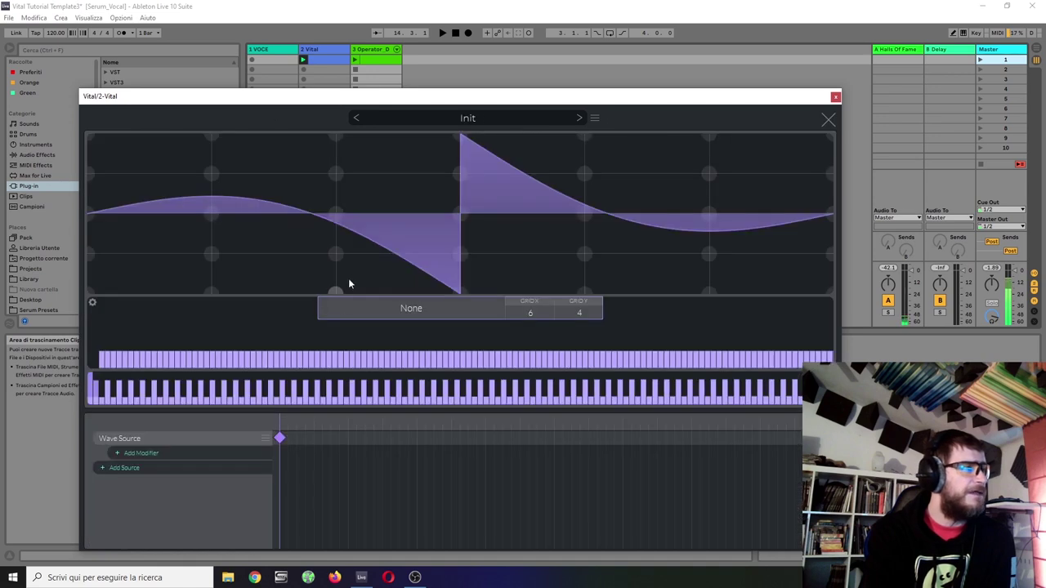
pyautogui.click(107, 354)
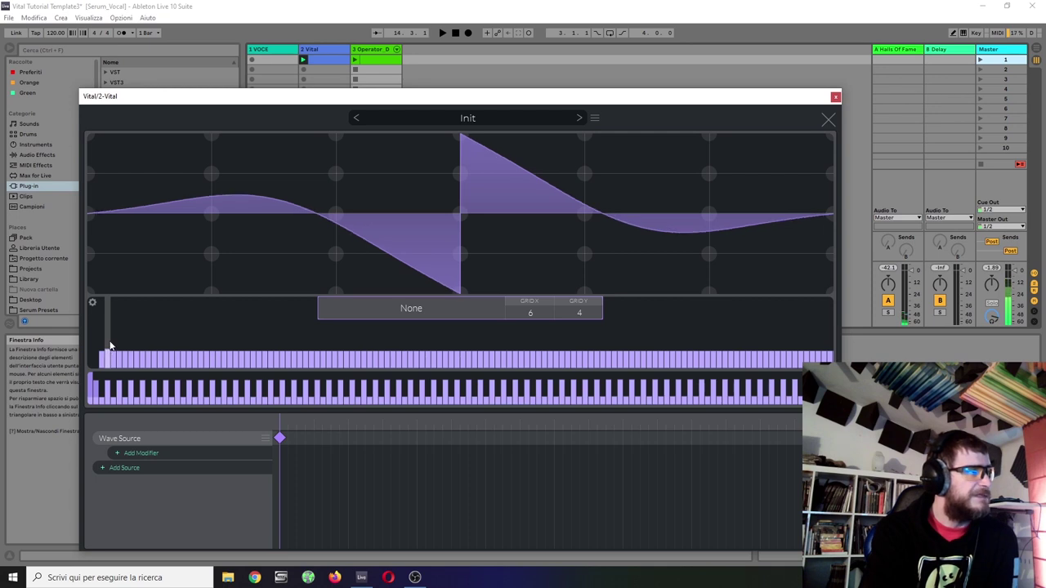
pyautogui.click(114, 346)
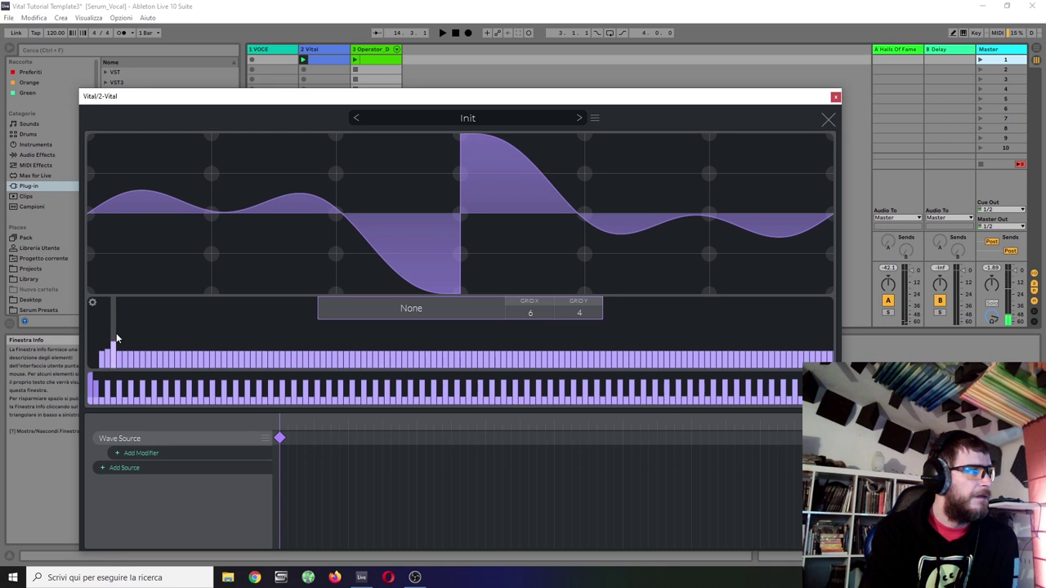
pyautogui.click(119, 345)
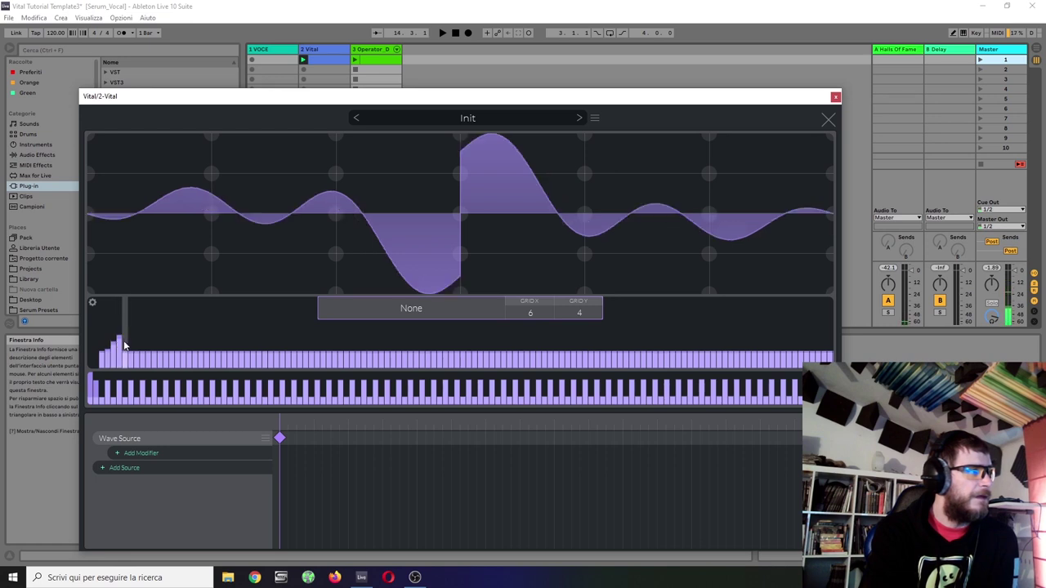
pyautogui.moveTo(109, 357); pyautogui.dragTo(119, 356)
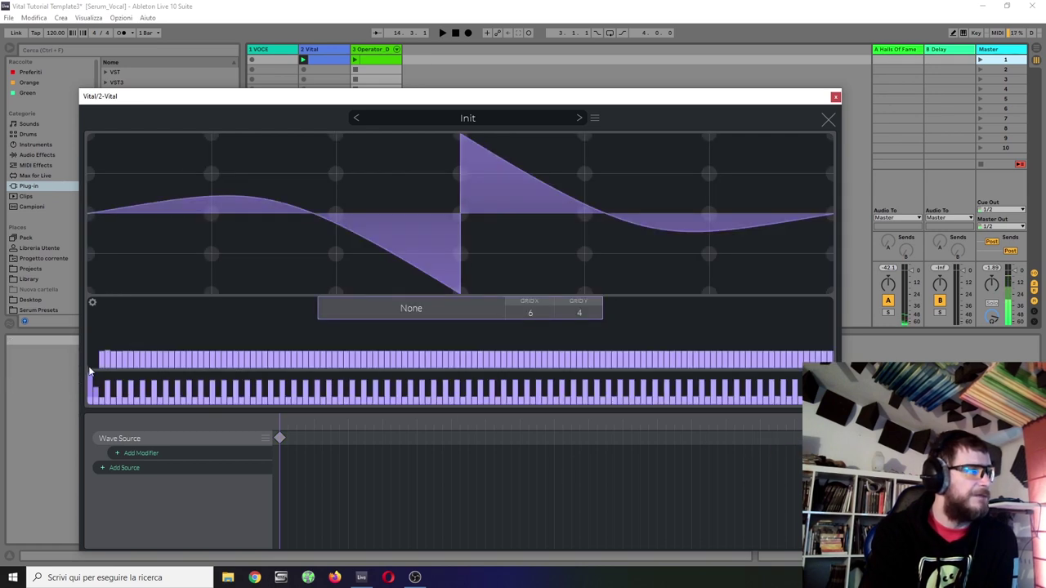
pyautogui.moveTo(110, 352)
pyautogui.mouseDown()
pyautogui.moveTo(133, 349)
pyautogui.moveTo(119, 337)
pyautogui.mouseUp()
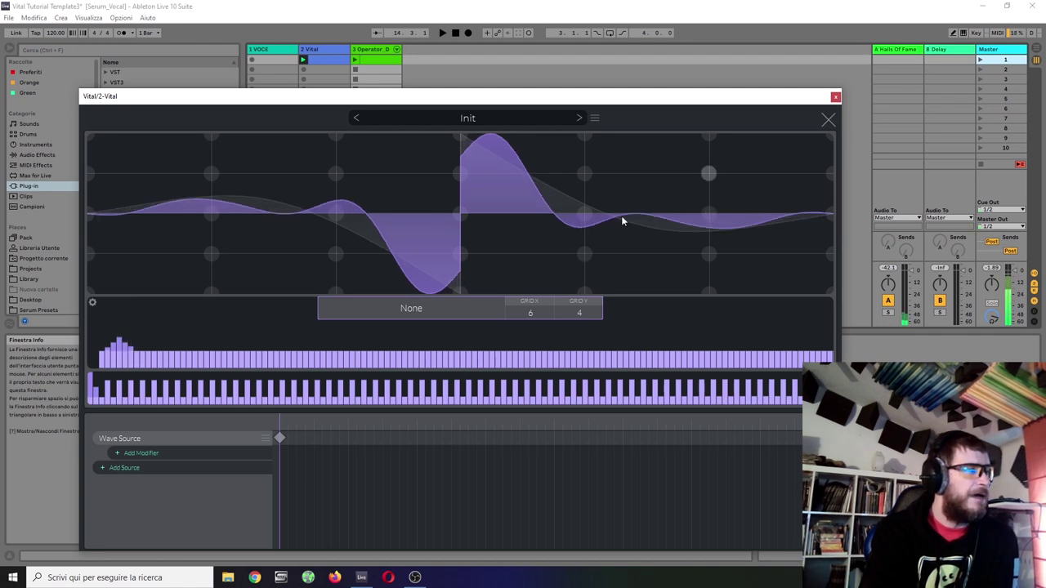
# - Modulate OSC 1's wavetable position with ENV 2 and start playback to audition
pyautogui.click(828, 118)
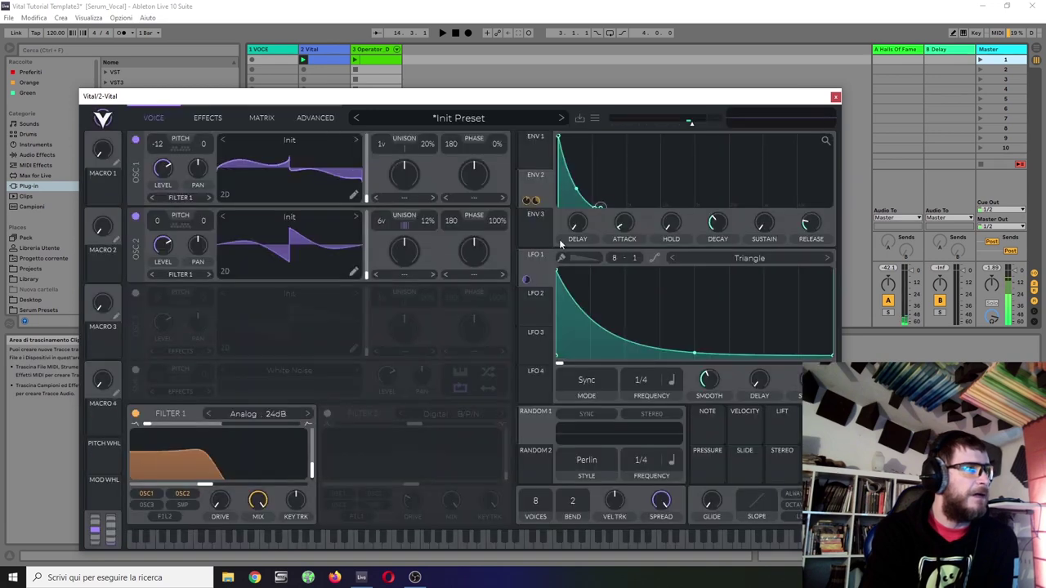
pyautogui.moveTo(533, 200); pyautogui.dragTo(360, 245)
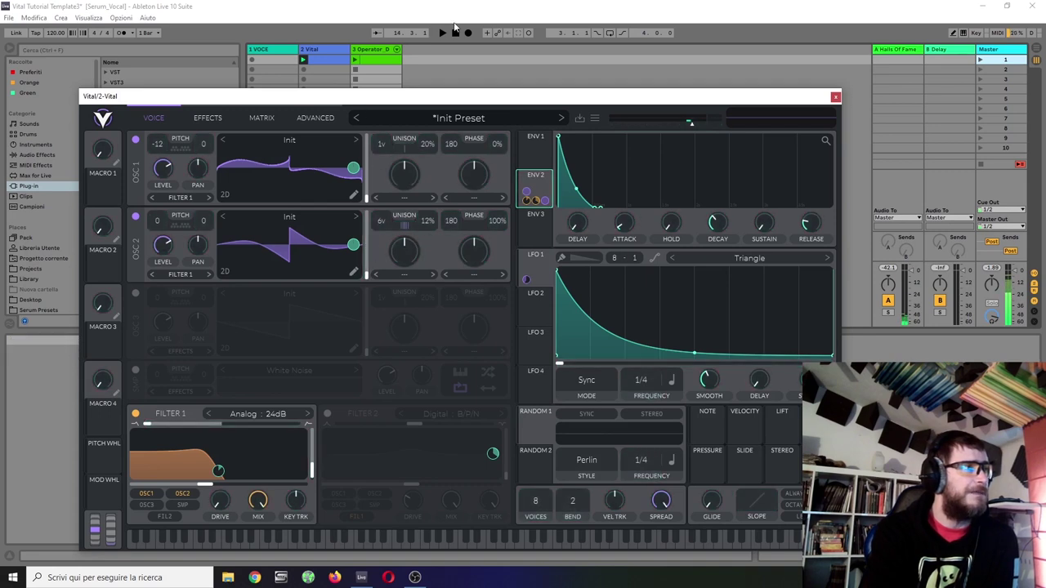
pyautogui.press('space')
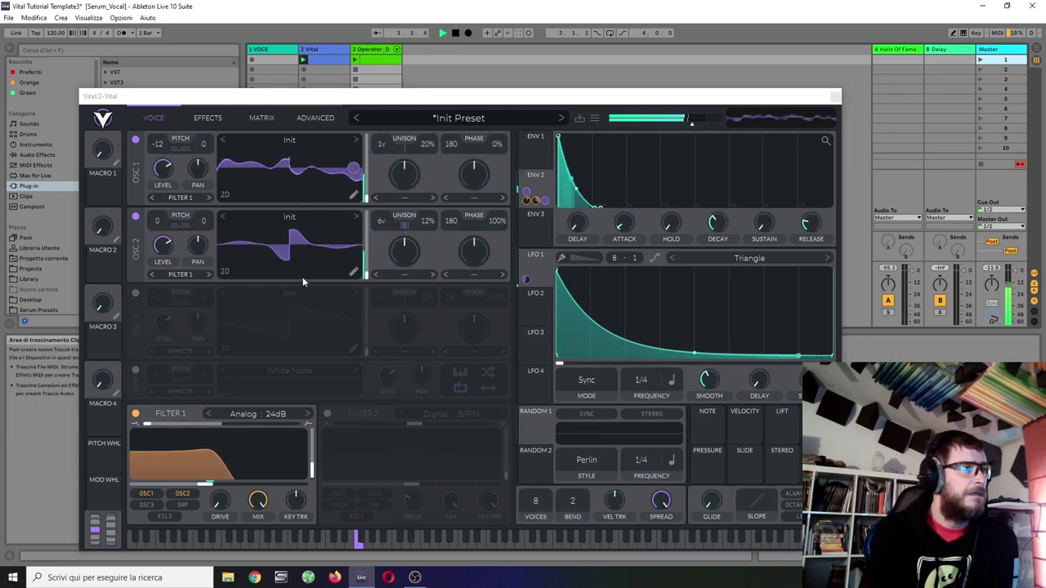
# - Lower Filter 1's cutoff slightly while listening, then stop playback
pyautogui.moveTo(356, 175)
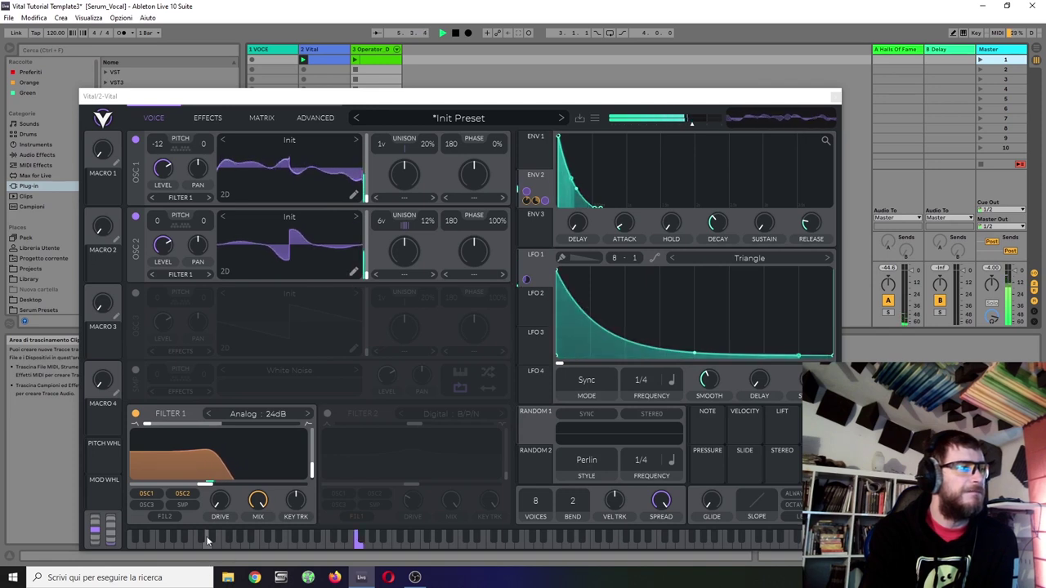
pyautogui.moveTo(204, 490); pyautogui.dragTo(201, 491)
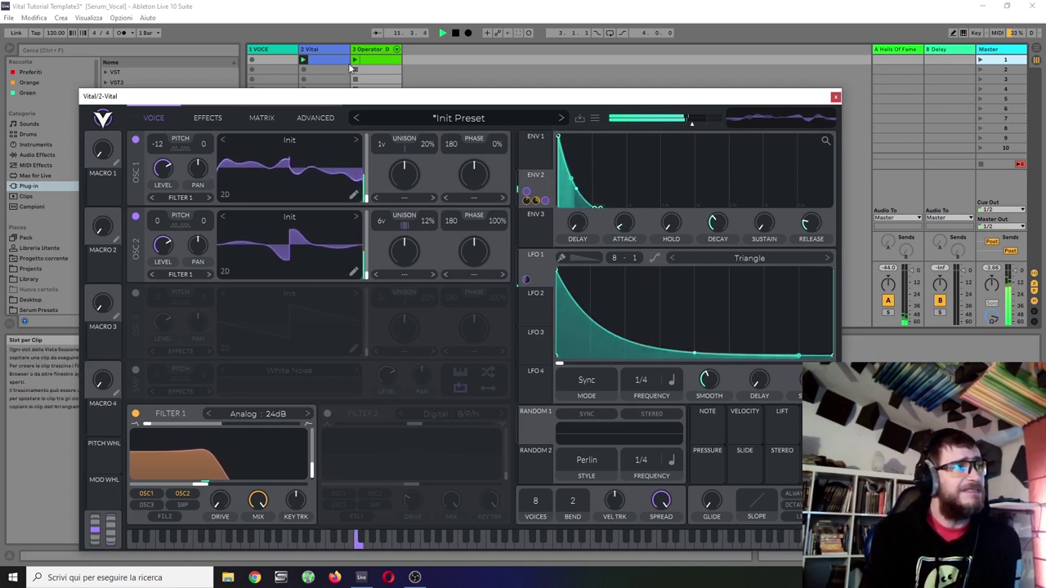
pyautogui.click(455, 32)
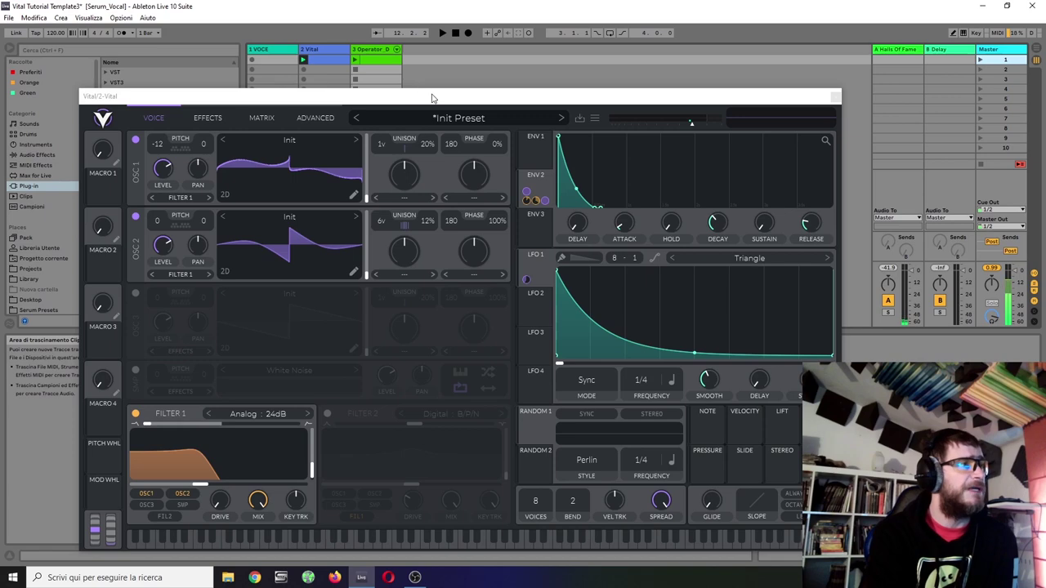
# - Reposition the Vital window up and left over the session, releasing the held preview note
pyautogui.moveTo(433, 98); pyautogui.dragTo(372, 15)
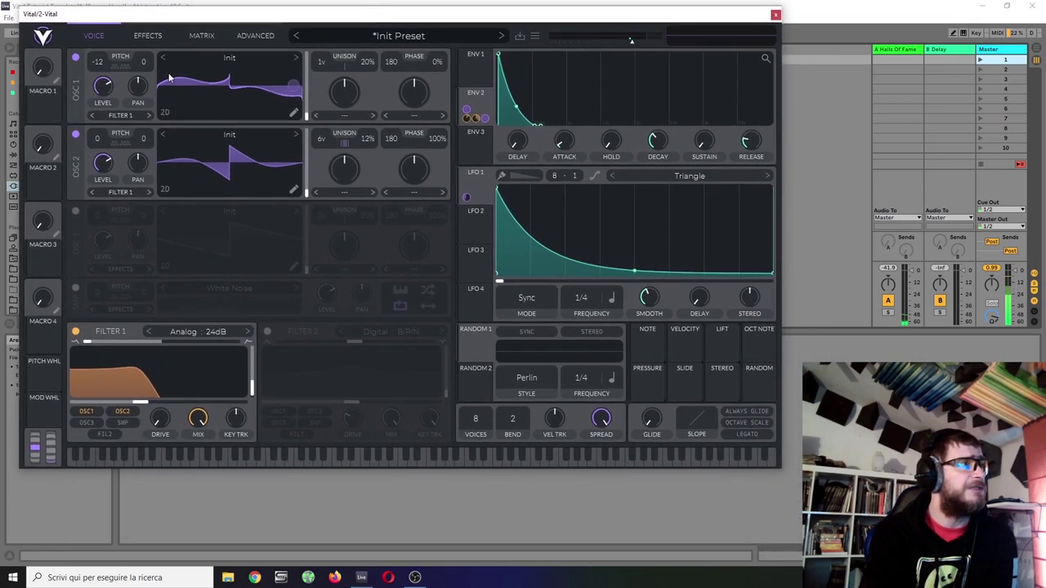
pyautogui.click(227, 462)
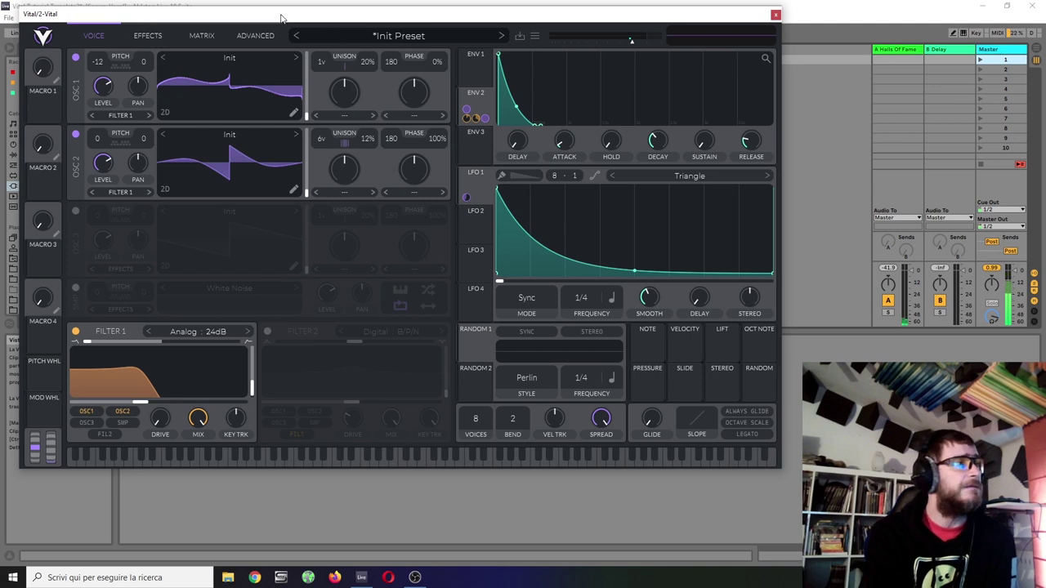
pyautogui.moveTo(280, 18); pyautogui.dragTo(282, 27)
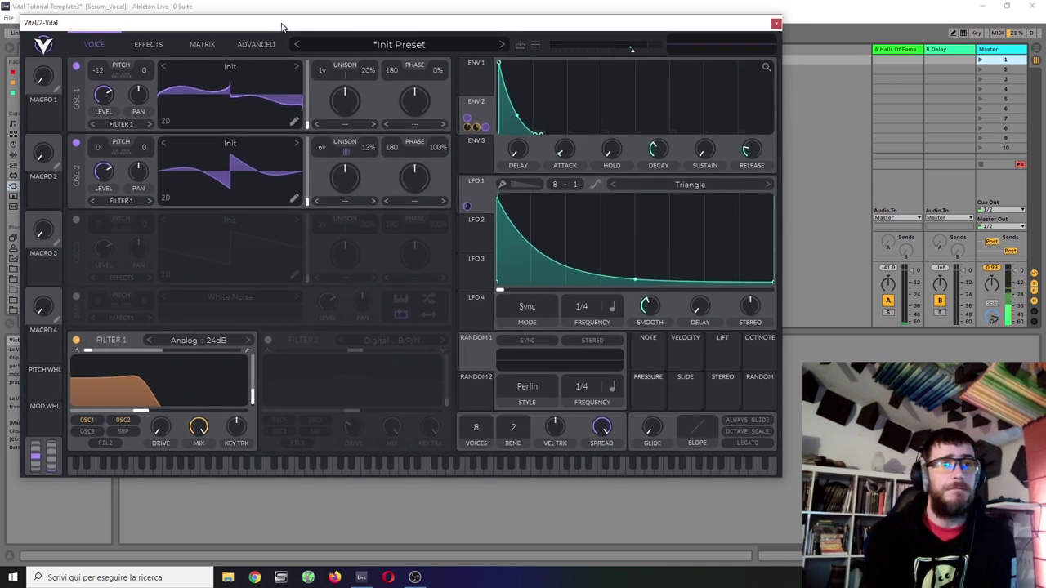